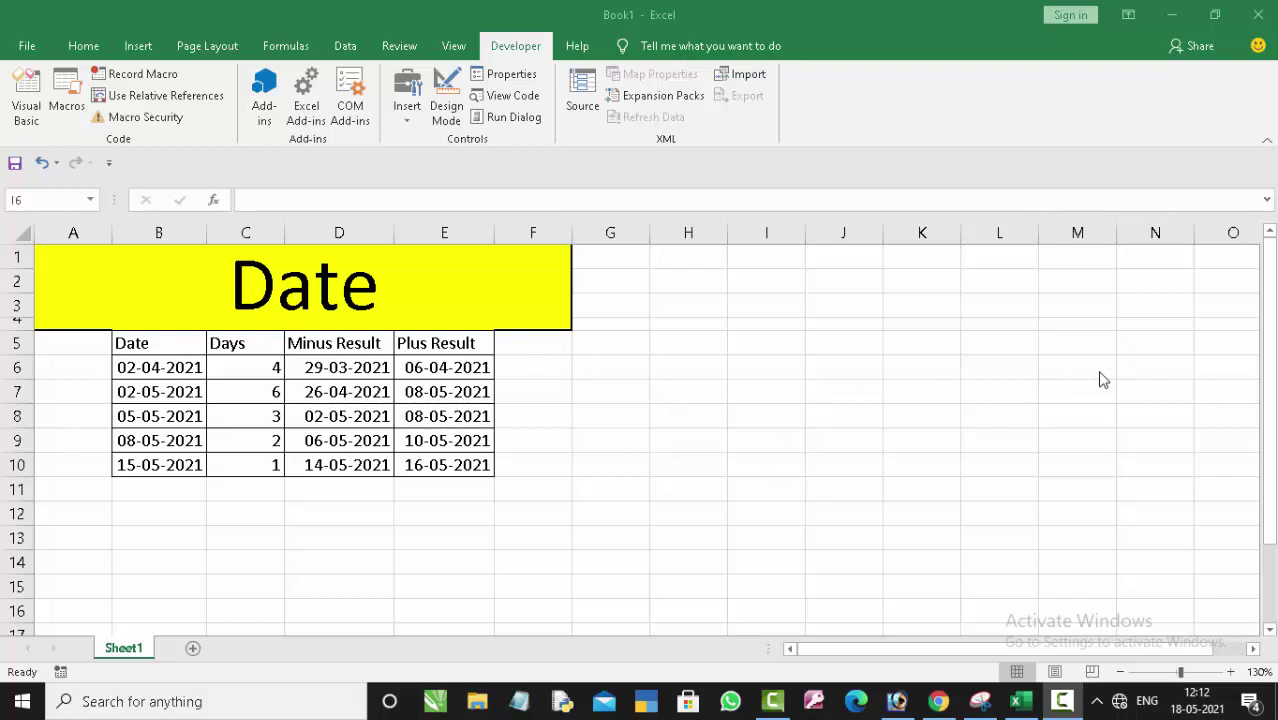
Select cells H7, I10 and I8 on the worksheet
{"action": "left_click", "coordinate": [686, 392]}
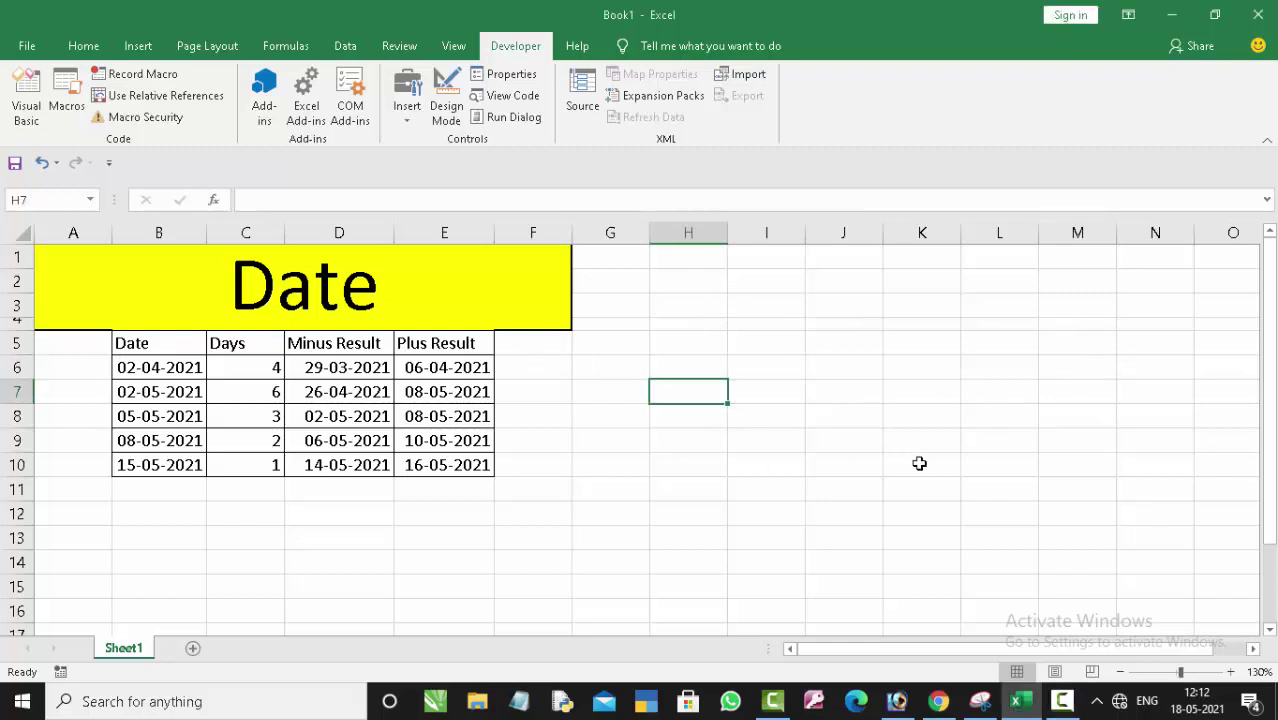
{"action": "left_click", "coordinate": [787, 464]}
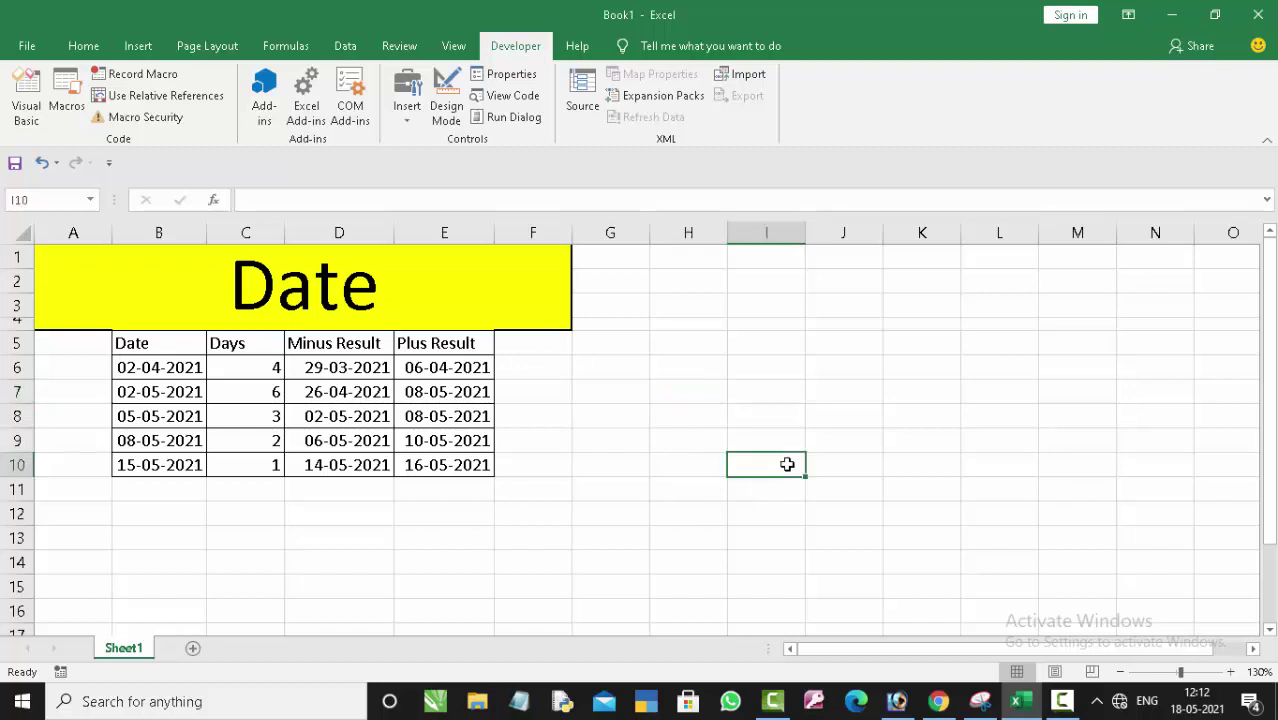
{"action": "left_click", "coordinate": [782, 424]}
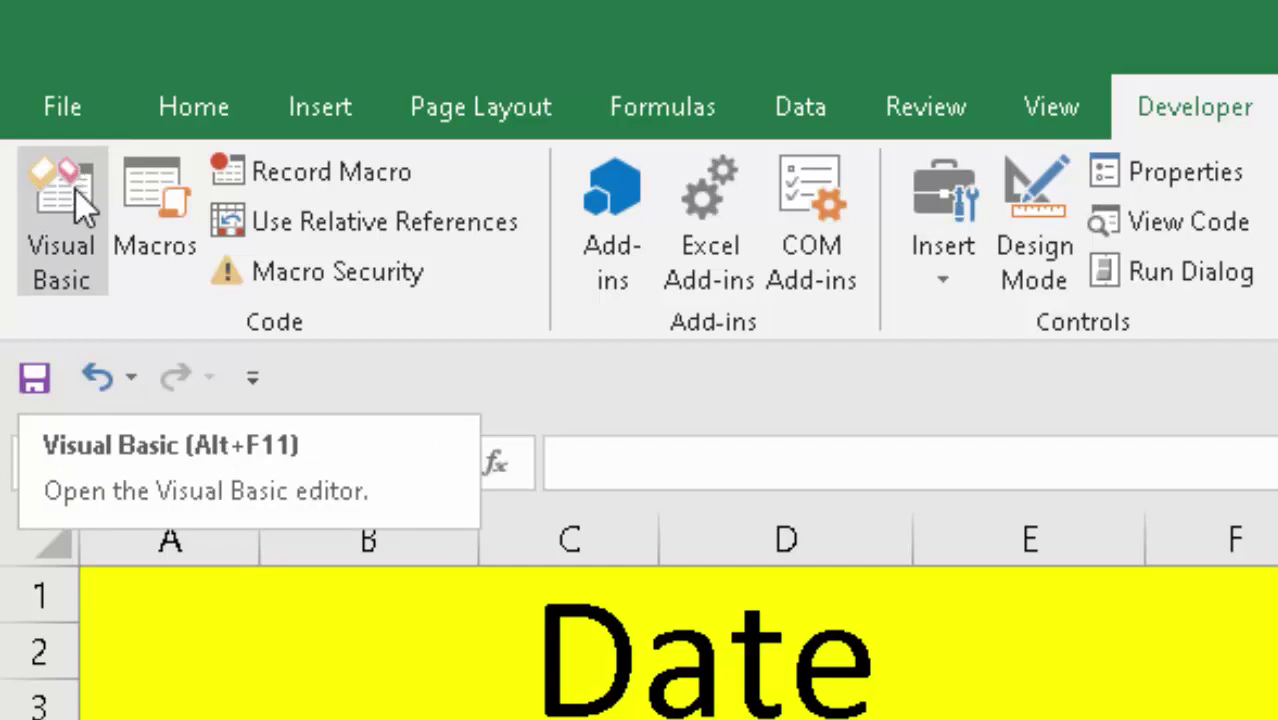
Open the Visual Basic editor and insert a new code module, Module2
{"action": "left_click", "coordinate": [76, 190]}
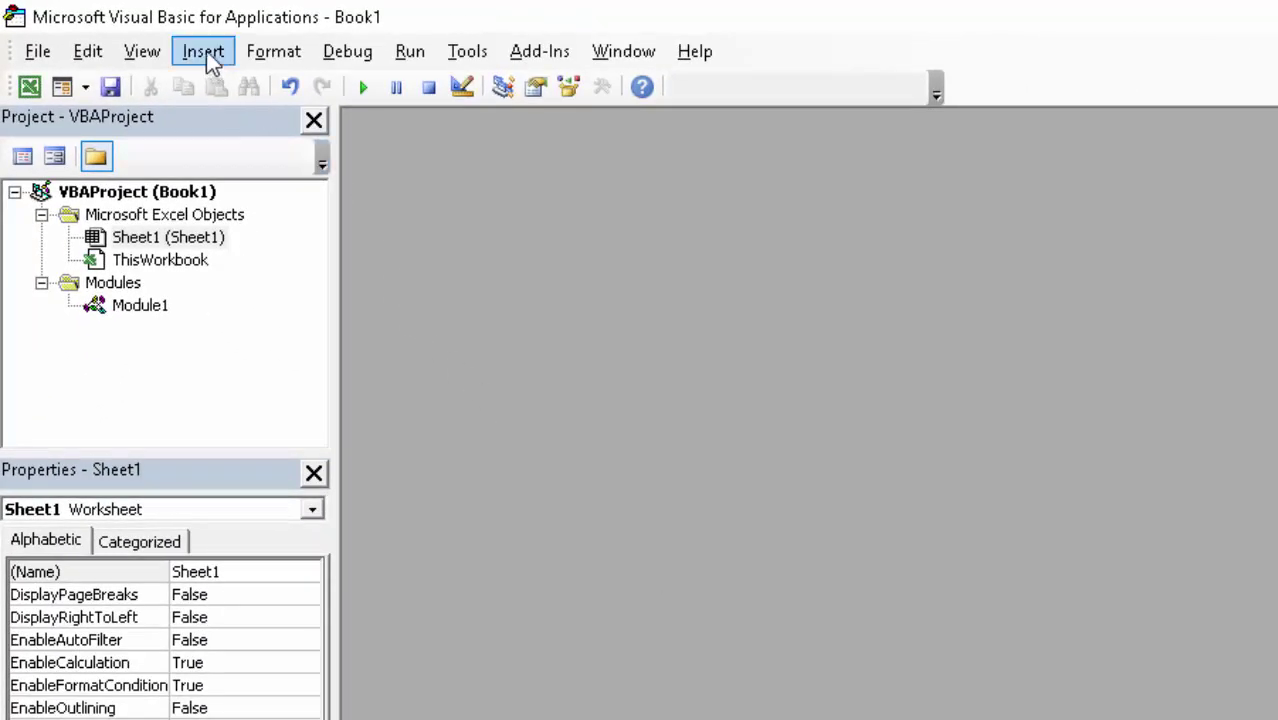
{"action": "left_click", "coordinate": [206, 55]}
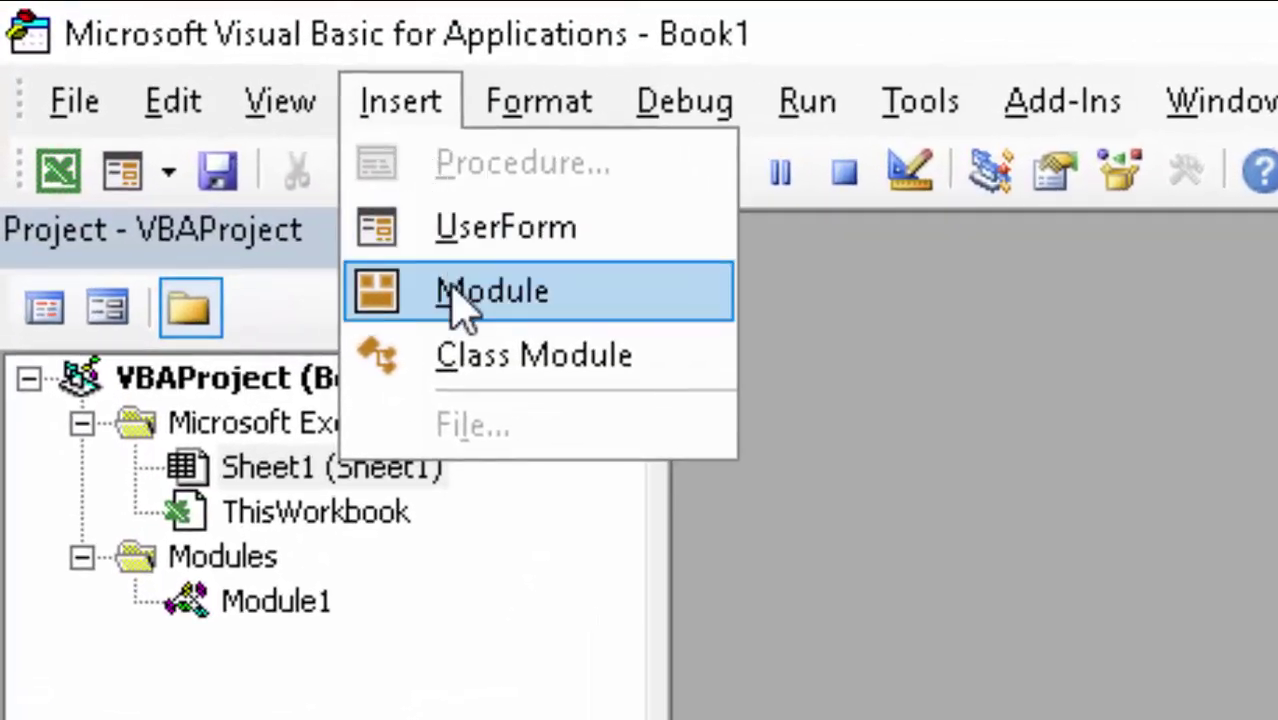
{"action": "left_click", "coordinate": [462, 298]}
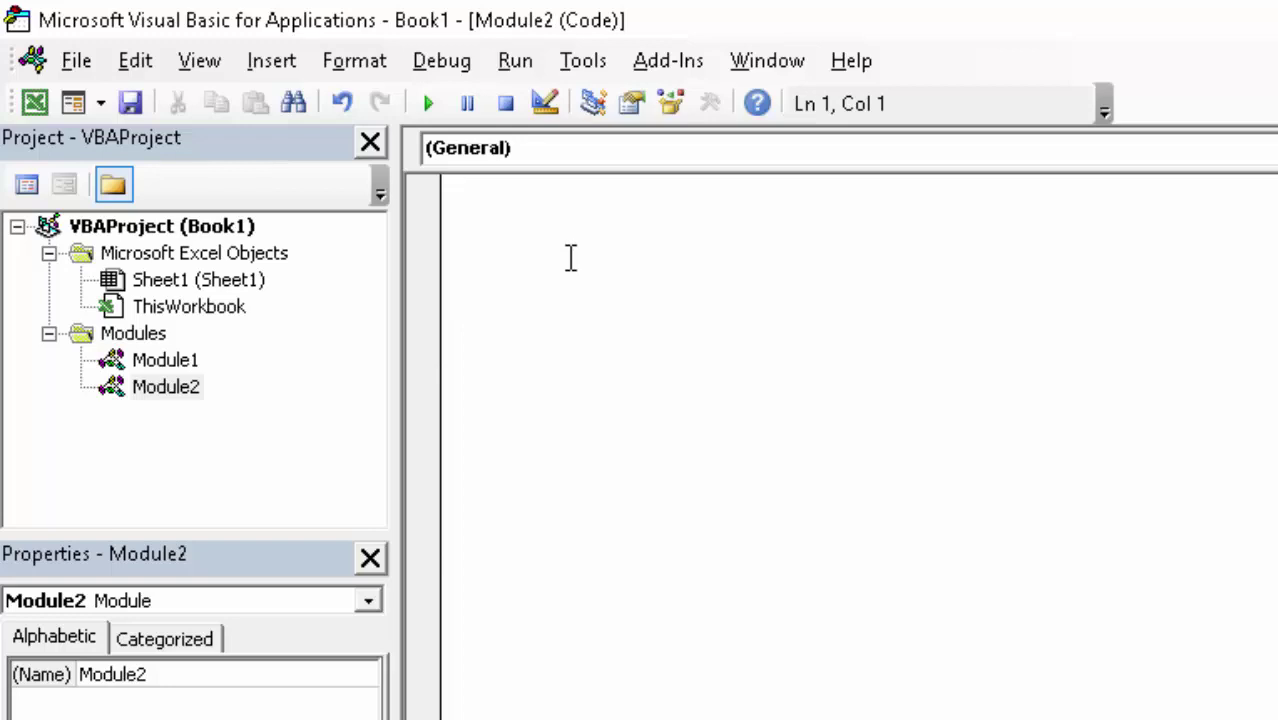
Declare Function Suraj(a As Integer, b As Integer) As Integer with its End Function line
{"action": "type", "text": "Fun"}
{"action": "type", "text": "ctio"}
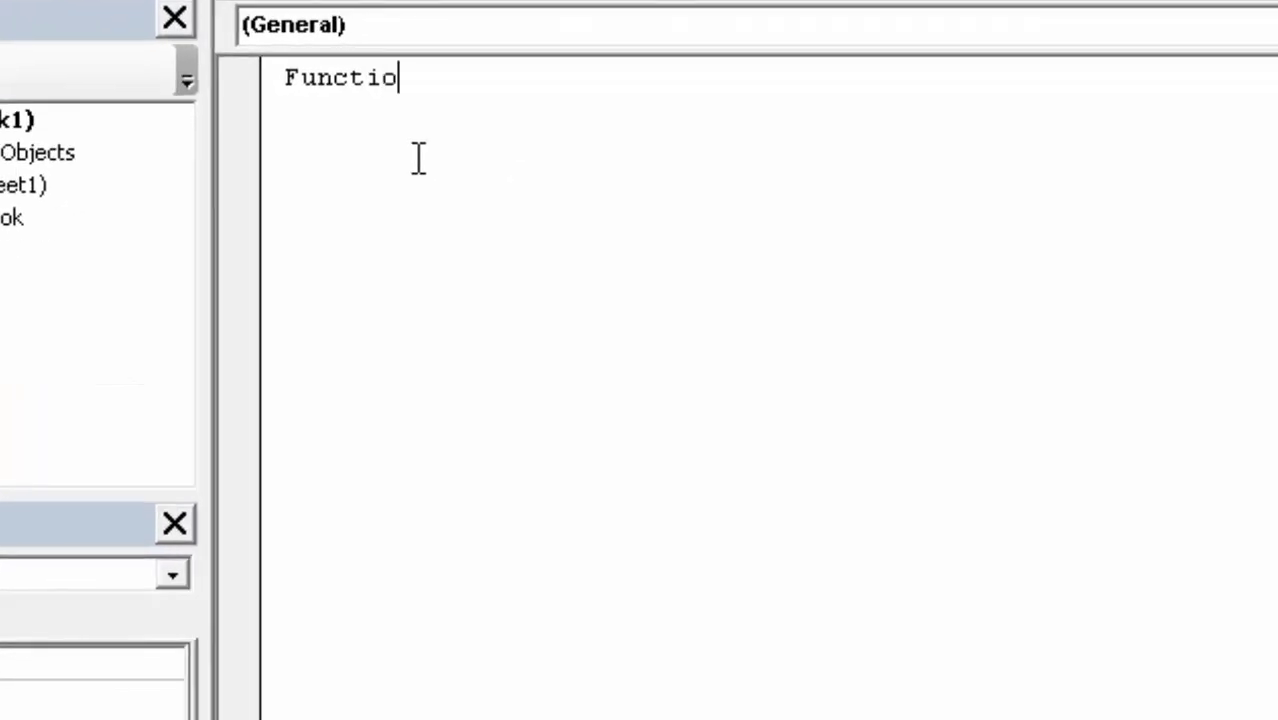
{"action": "type", "text": "n "}
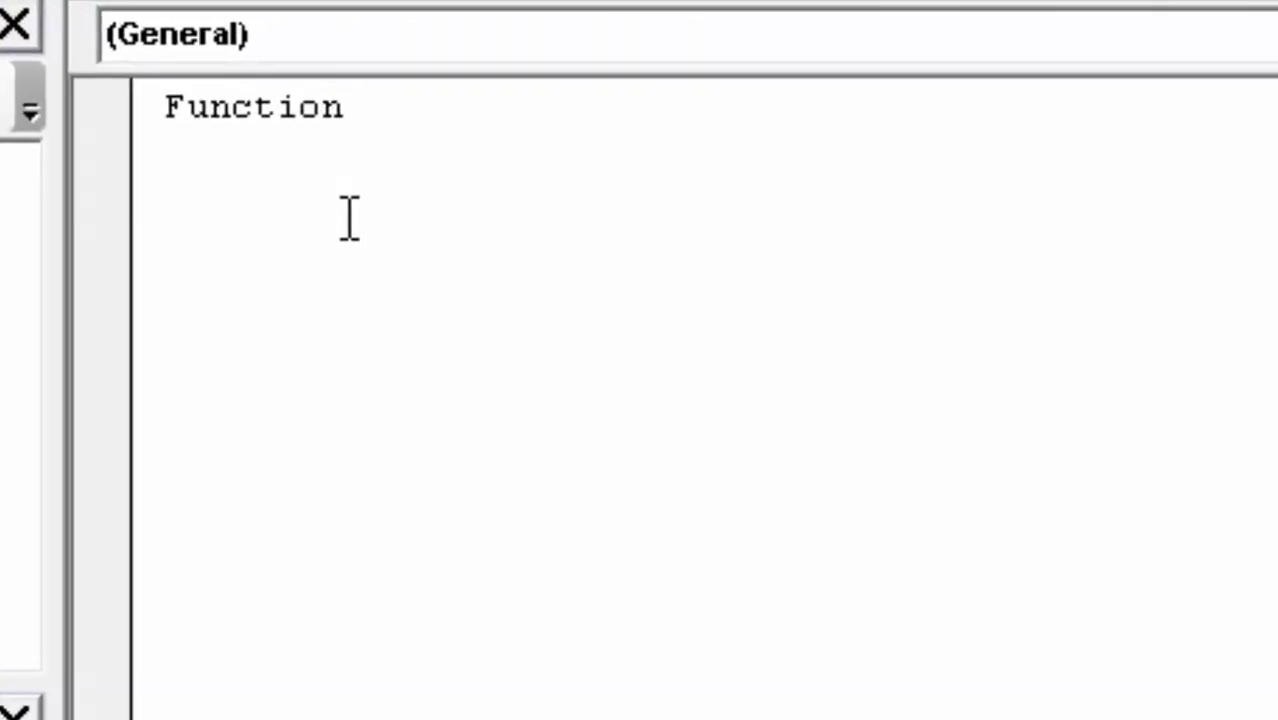
{"action": "type", "text": "Mul"}
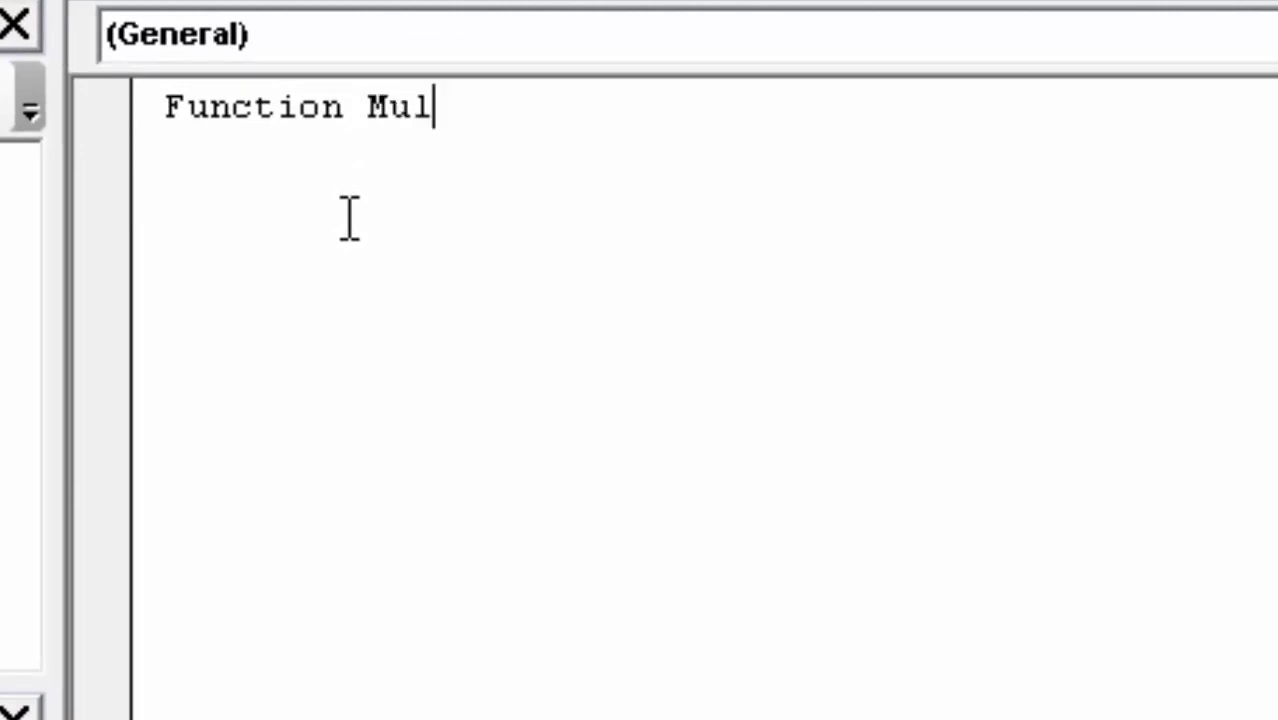
{"action": "type", "text": "2"}
{"action": "type", "text": "Number"}
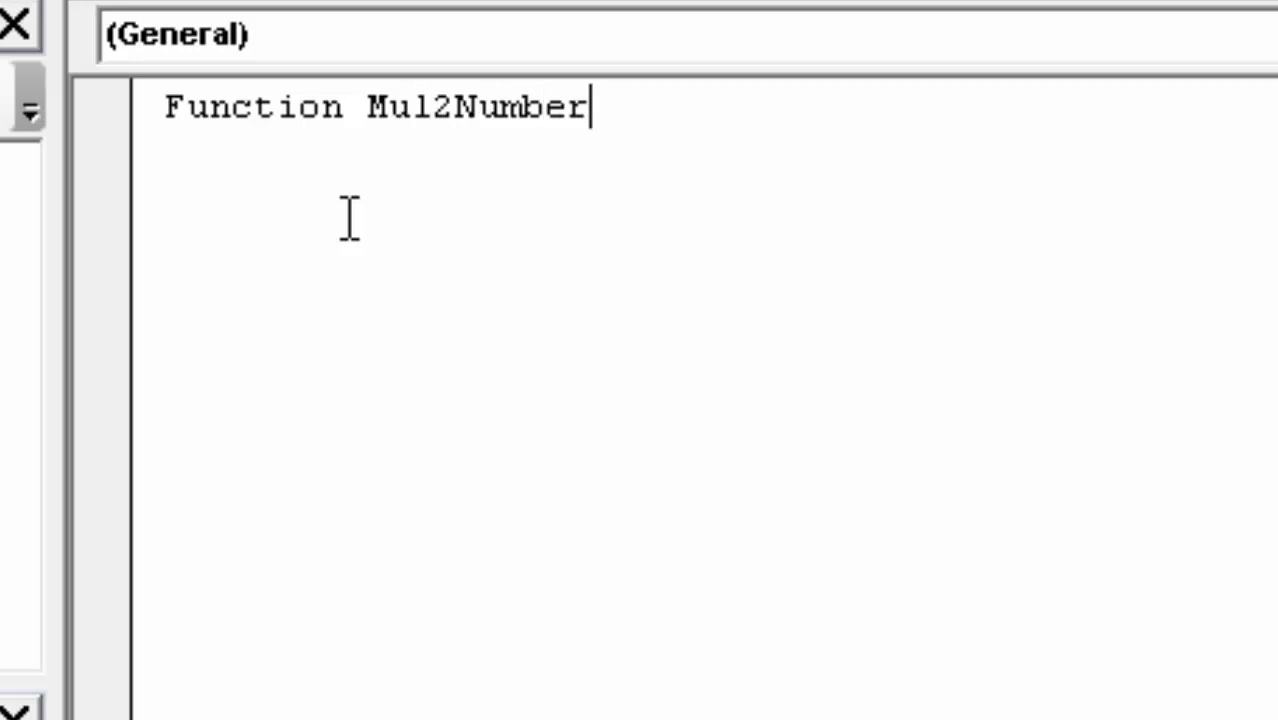
{"action": "type", "text": "s"}
{"action": "key", "text": "BackSpace"}
{"action": "key", "text": "BackSpace"}
{"action": "key", "text": "BackSpace"}
{"action": "key", "text": "BackSpace"}
{"action": "key", "text": "BackSpace"}
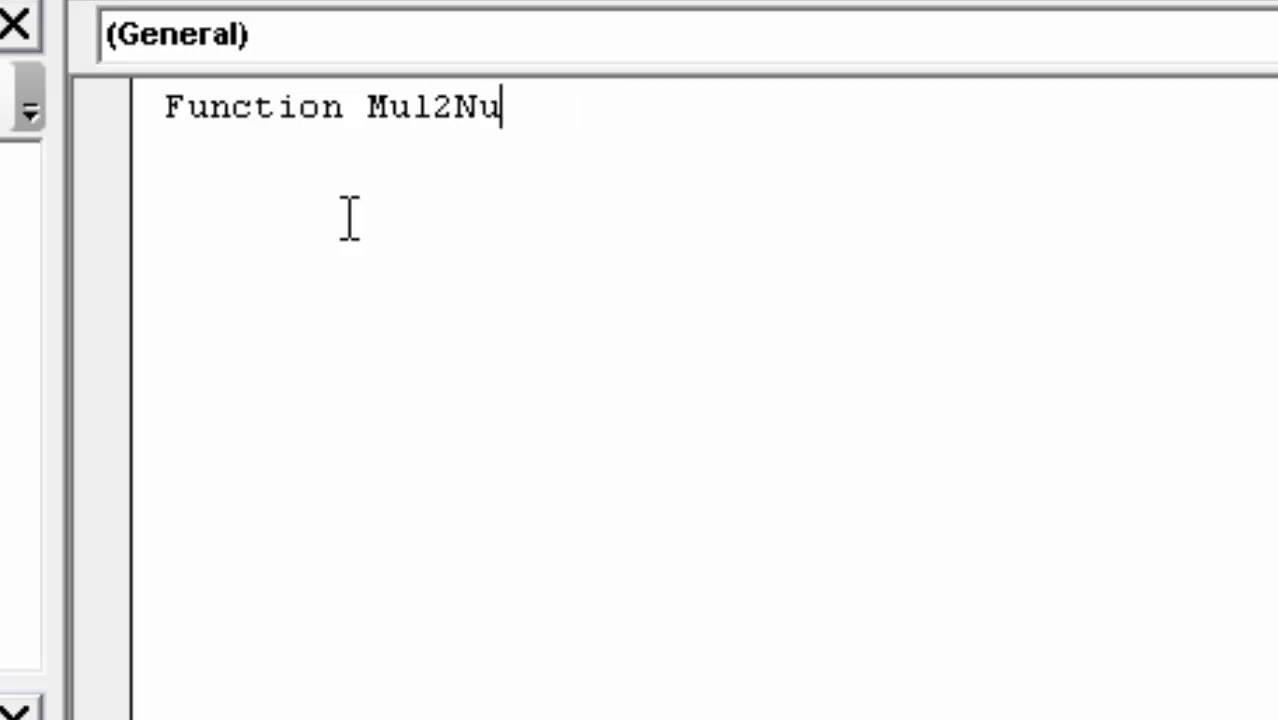
{"action": "key", "text": "BackSpace"}
{"action": "key", "text": "BackSpace"}
{"action": "key", "text": "BackSpace"}
{"action": "key", "text": "BackSpace"}
{"action": "key", "text": "BackSpace"}
{"action": "key", "text": "BackSpace"}
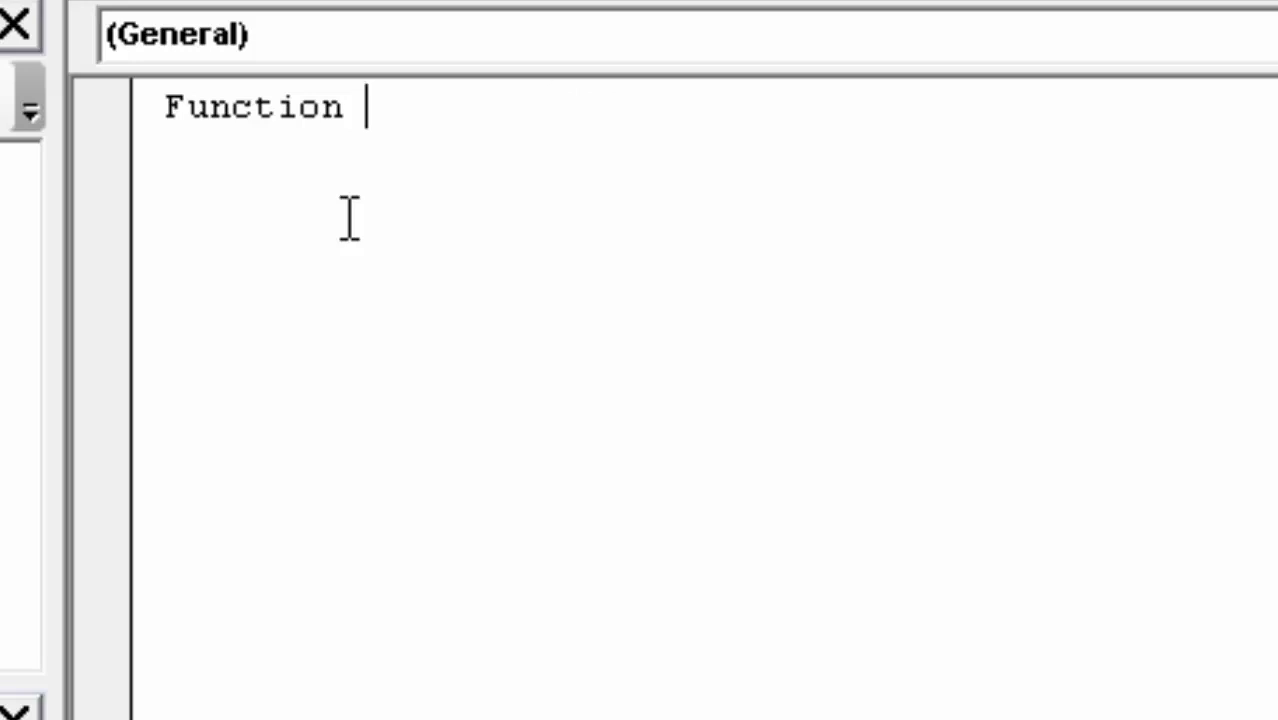
{"action": "type", "text": "Sur"}
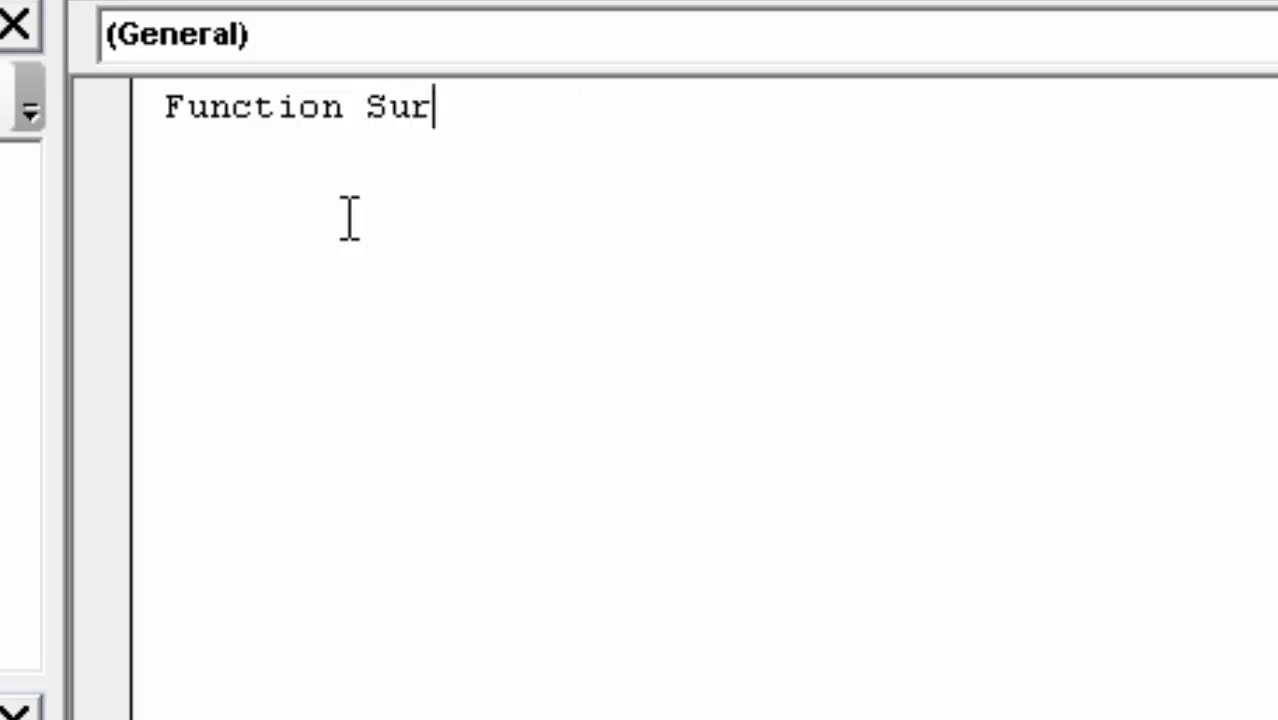
{"action": "type", "text": "aj"}
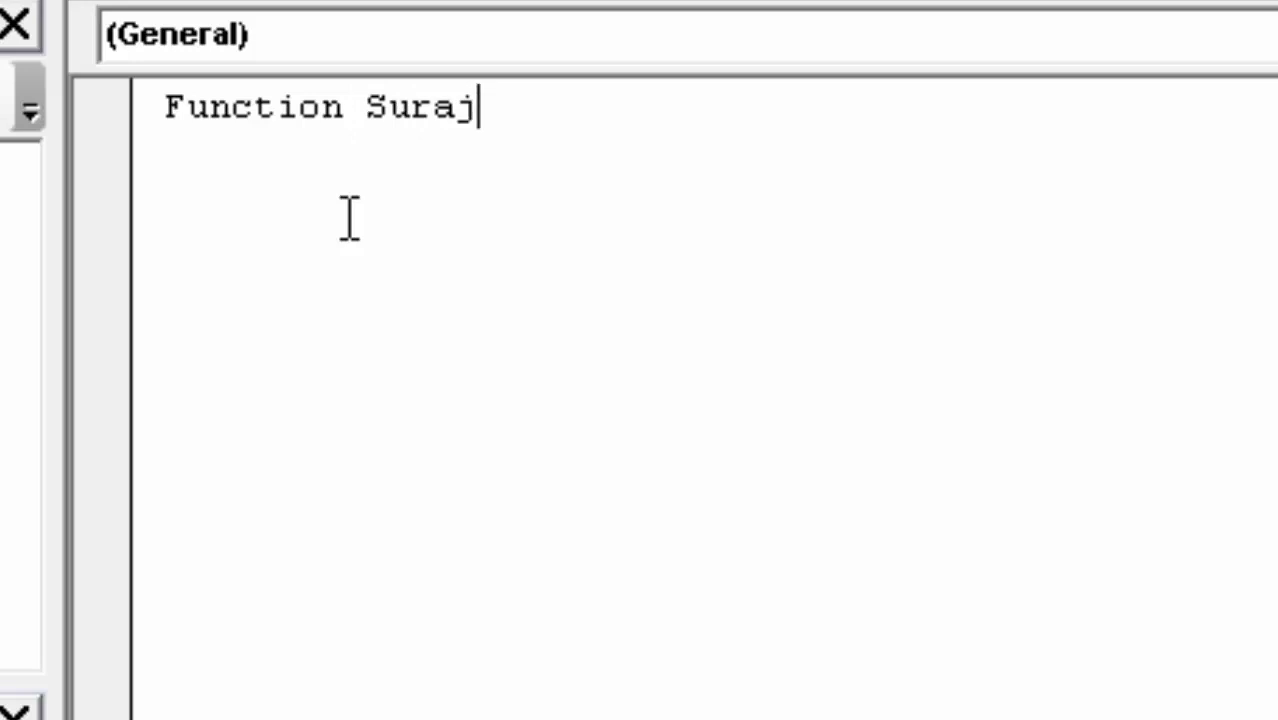
{"action": "type", "text": "("}
{"action": "type", "text": "a a"}
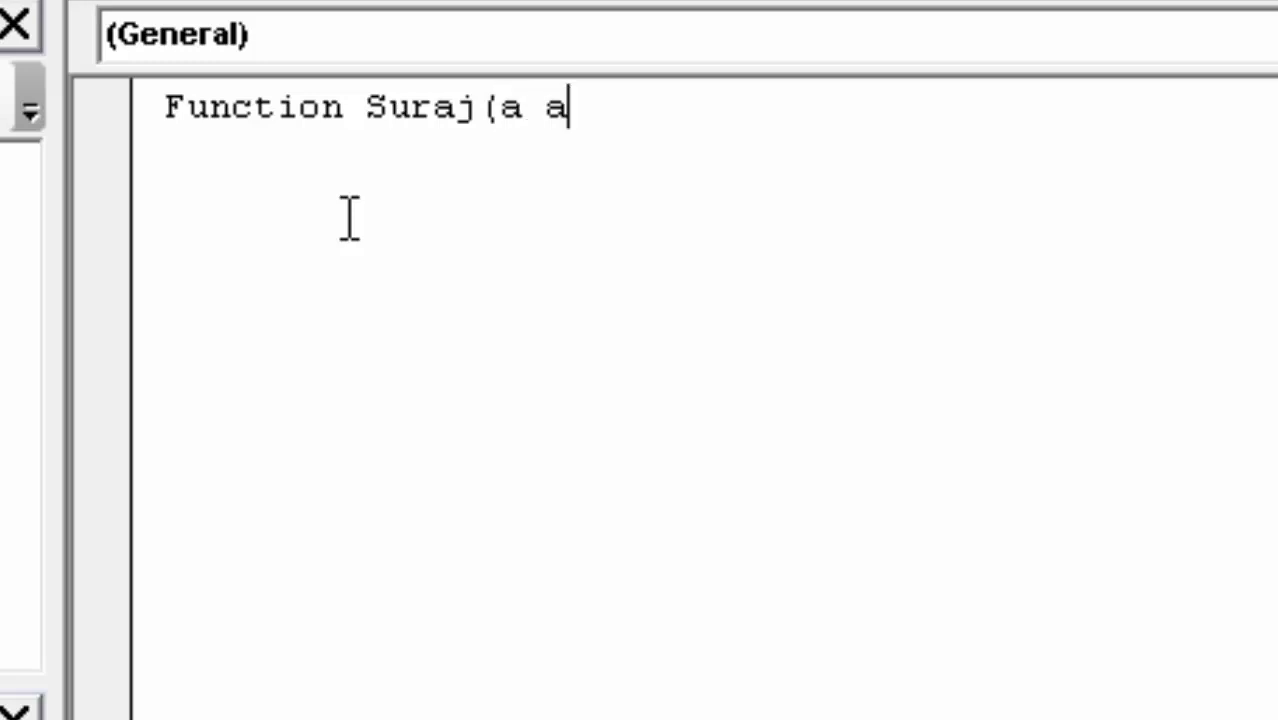
{"action": "type", "text": "s in"}
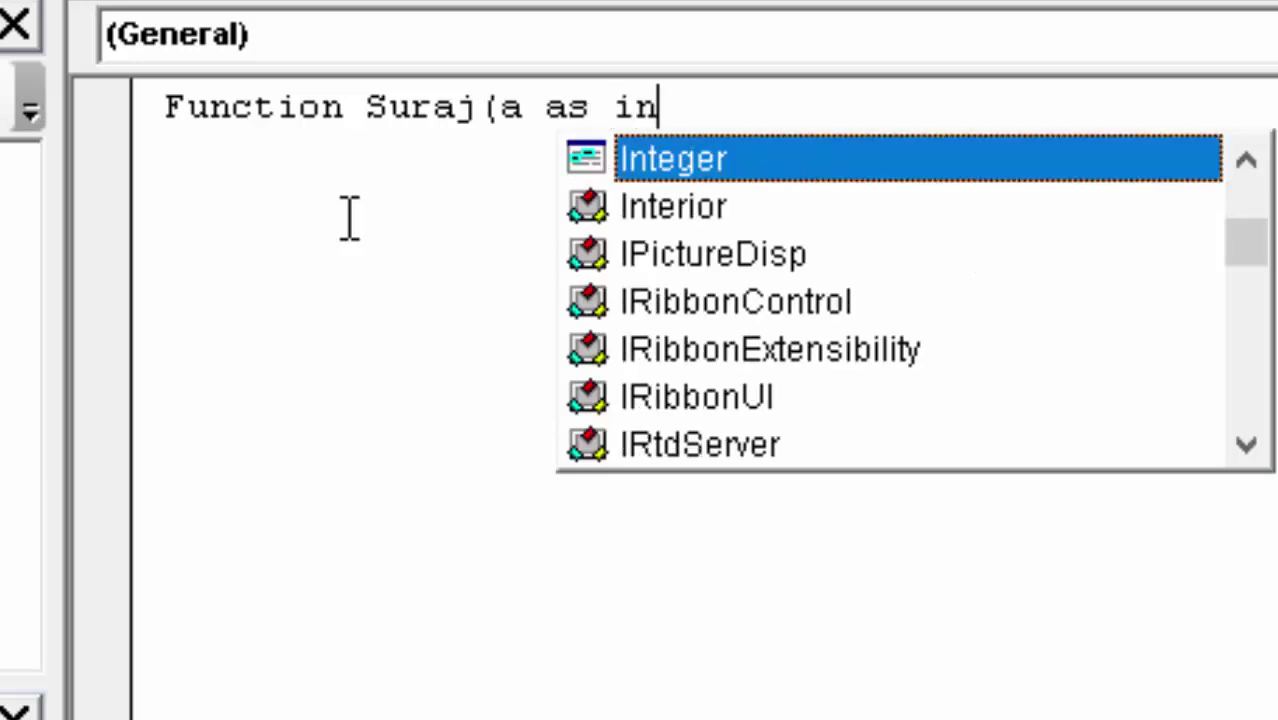
{"action": "key", "text": "Tab"}
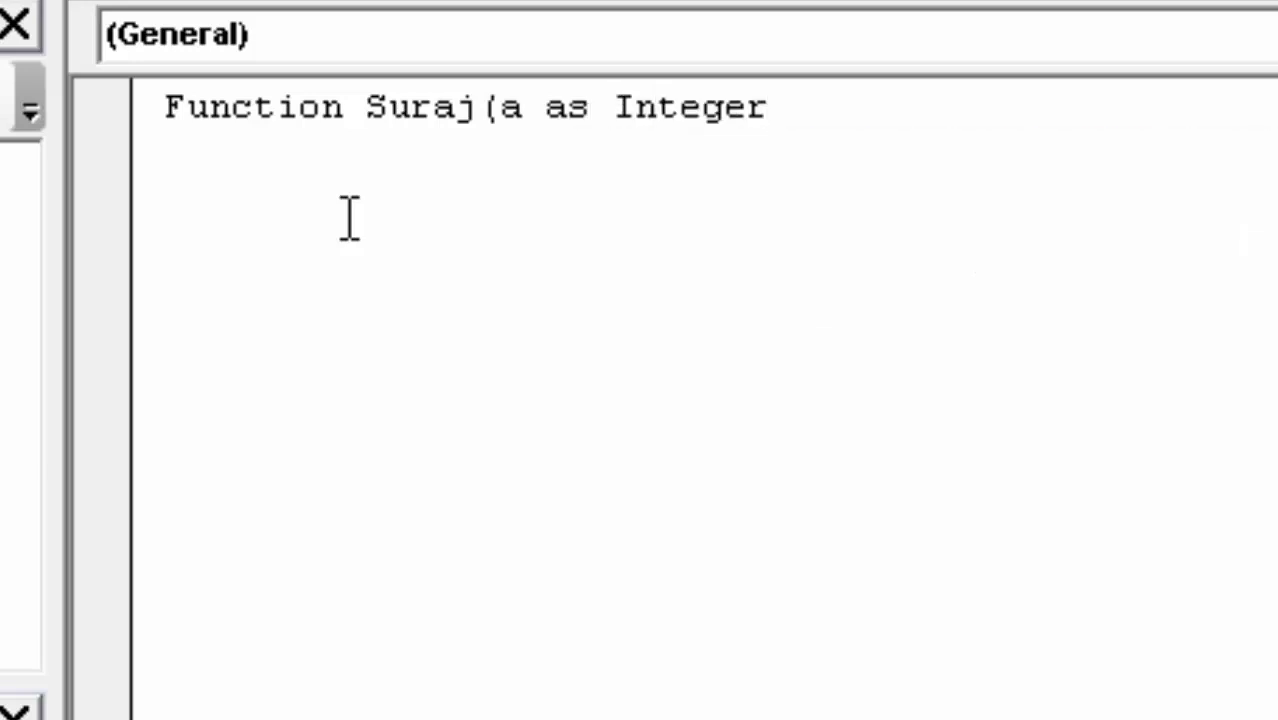
{"action": "type", "text": ","}
{"action": "type", "text": "b as "}
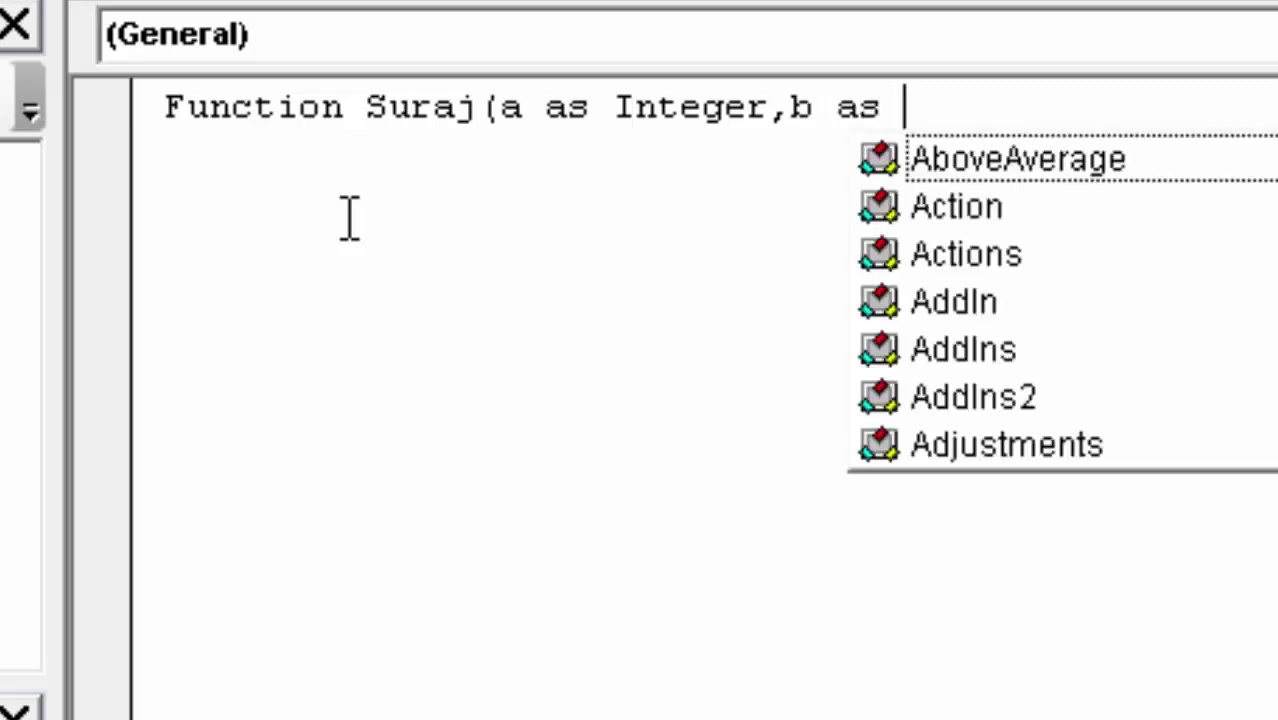
{"action": "type", "text": "int"}
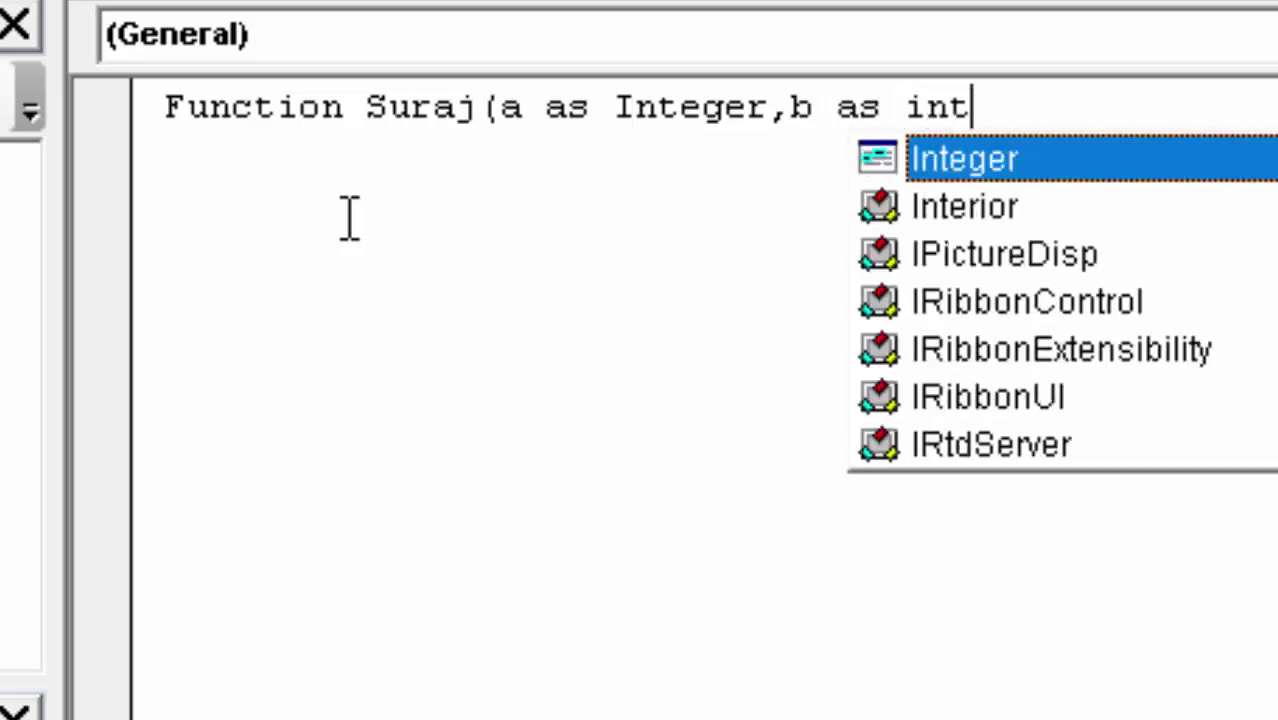
{"action": "key", "text": "Tab"}
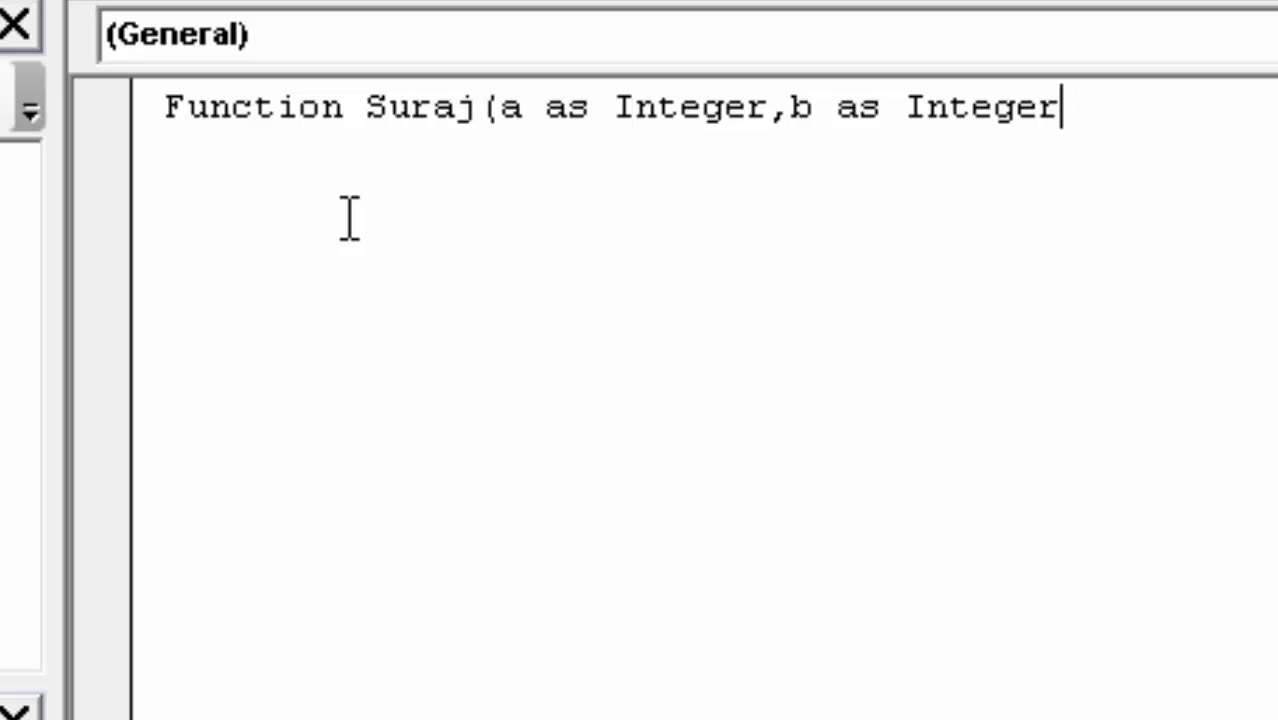
{"action": "type", "text": ")"}
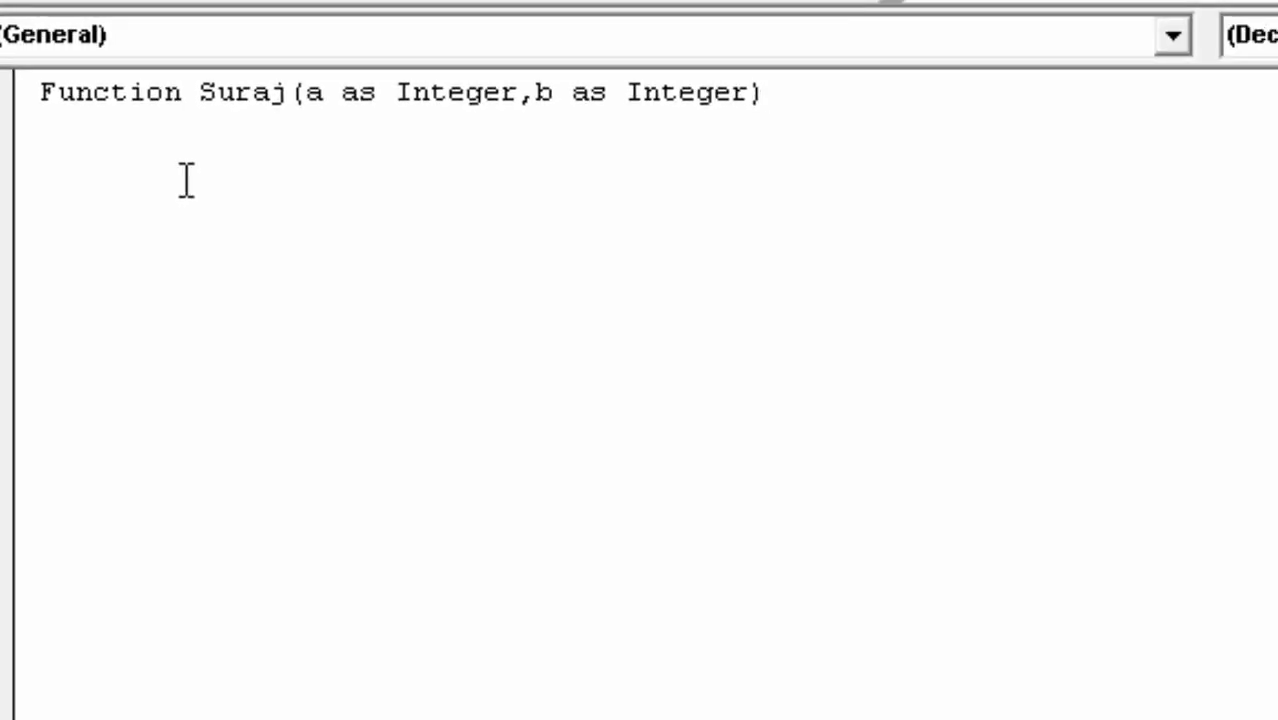
{"action": "type", "text": "a"}
{"action": "type", "text": "s in"}
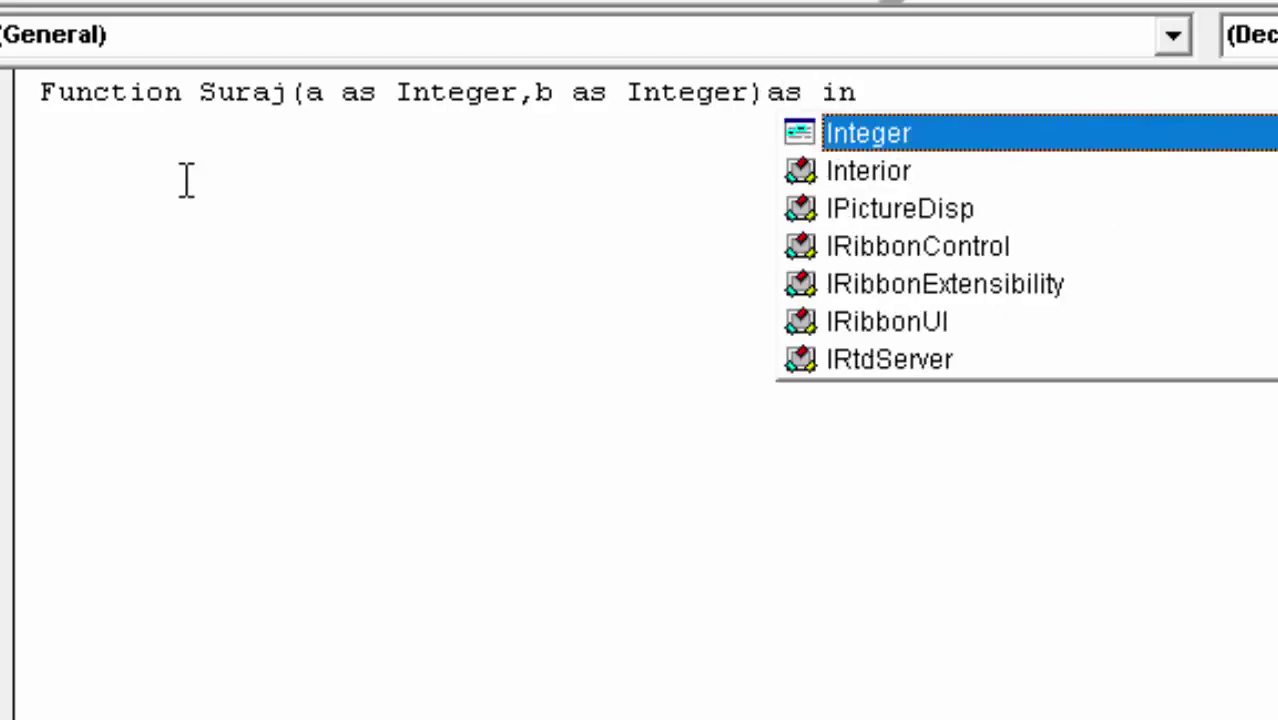
{"action": "key", "text": "Tab"}
{"action": "key", "text": "Return"}
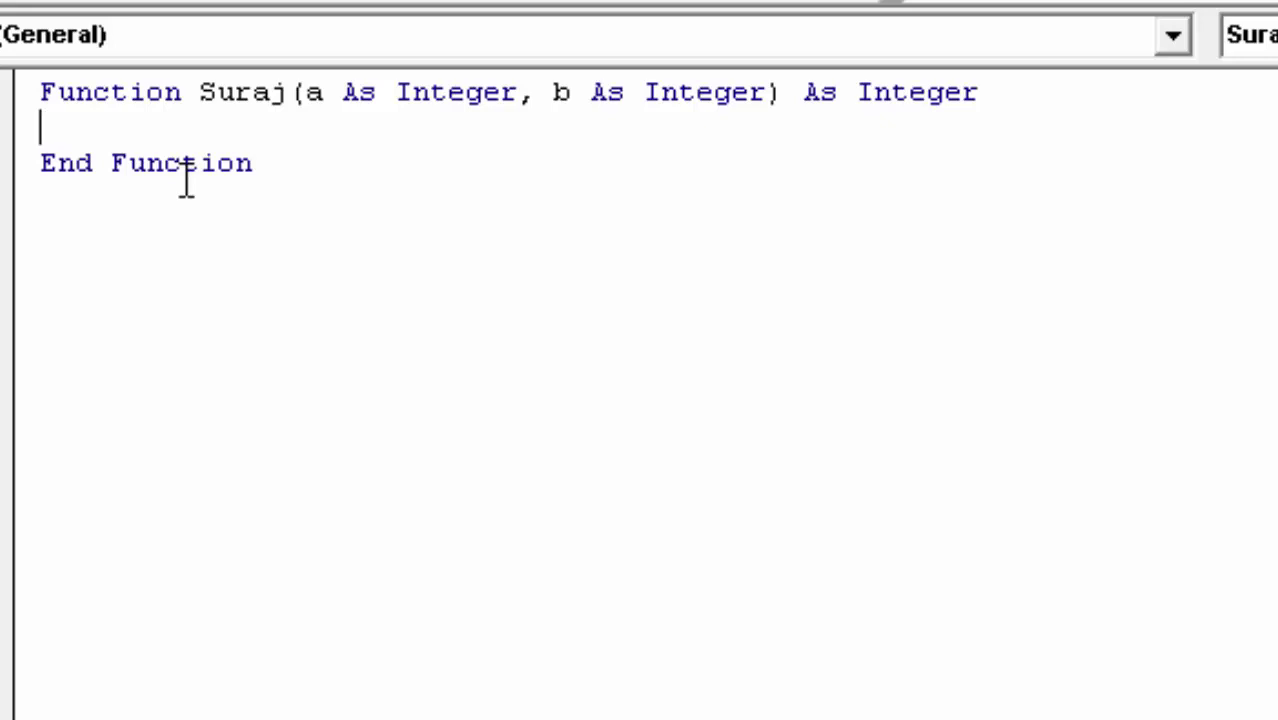
Write the function body as suraj = a * b
{"action": "type", "text": "sura"}
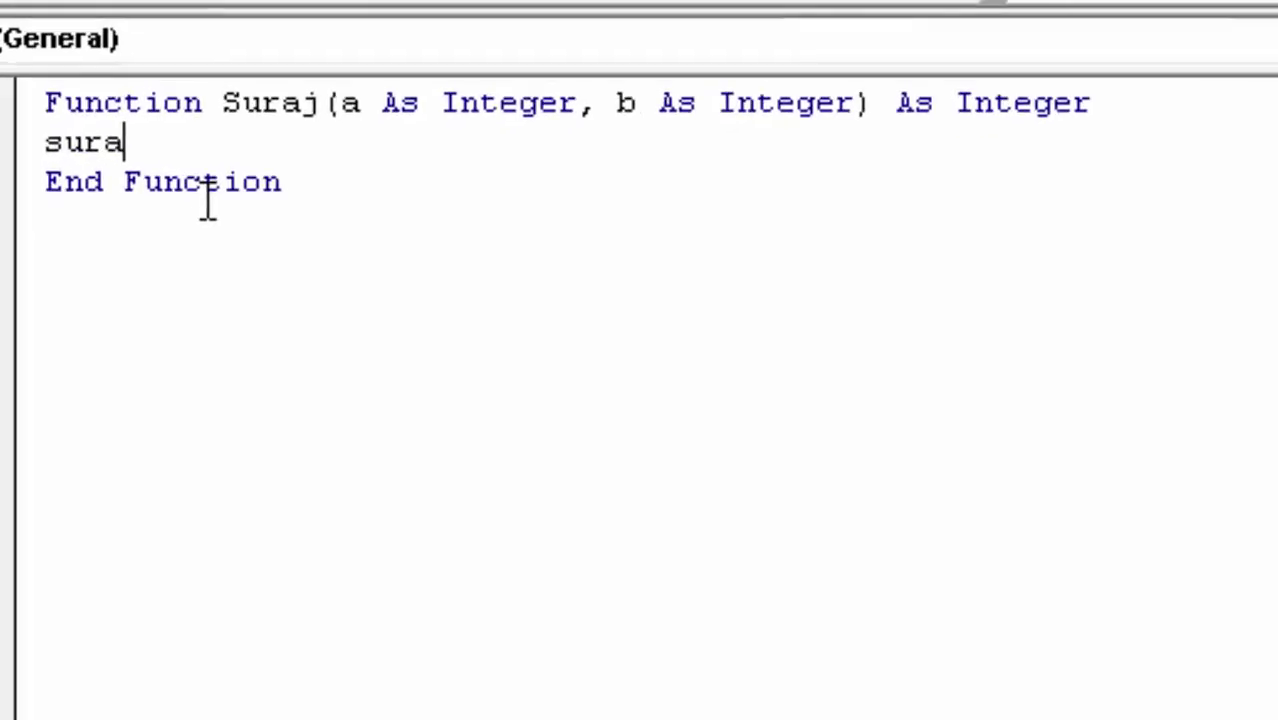
{"action": "type", "text": "j"}
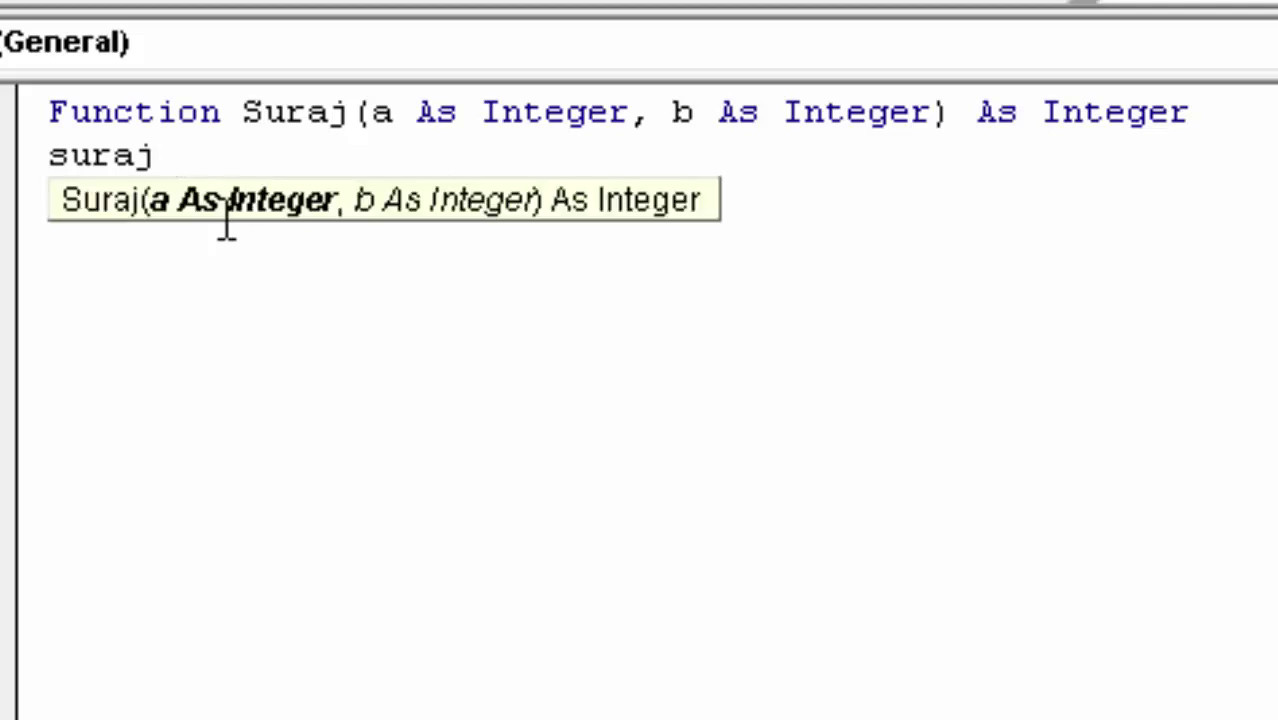
{"action": "type", "text": " ="}
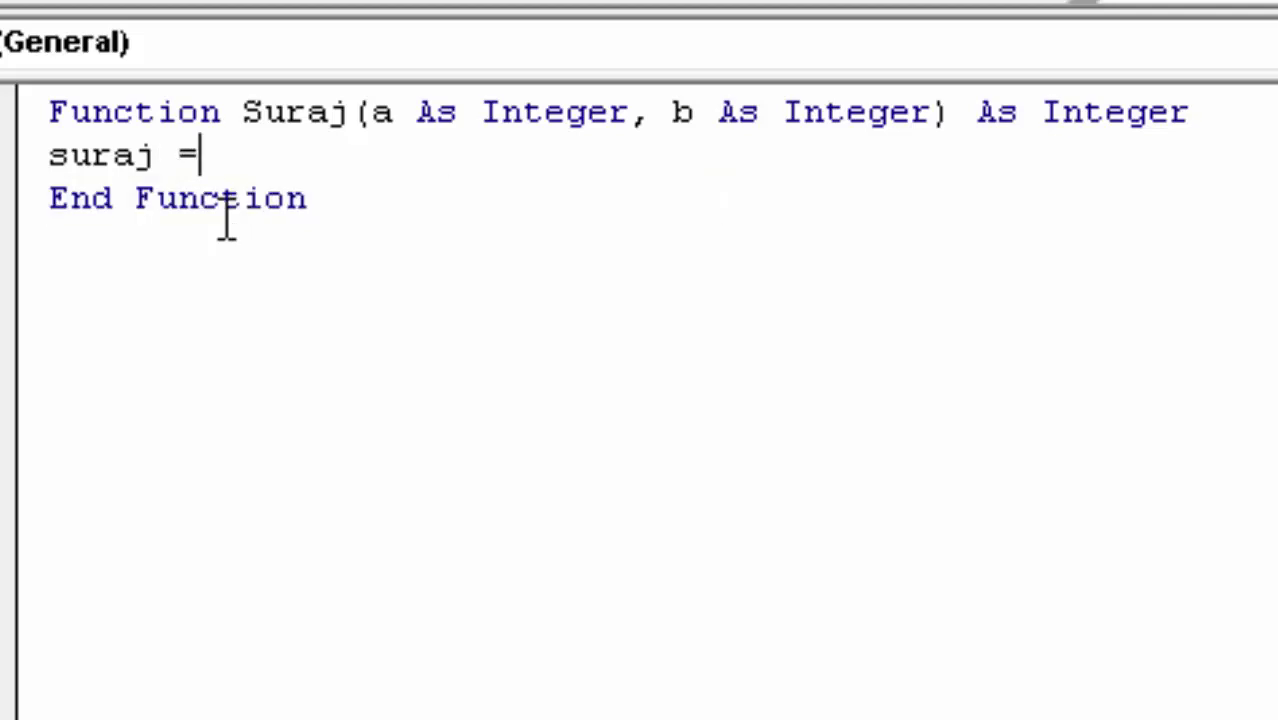
{"action": "type", "text": " a"}
{"action": "type", "text": " *b"}
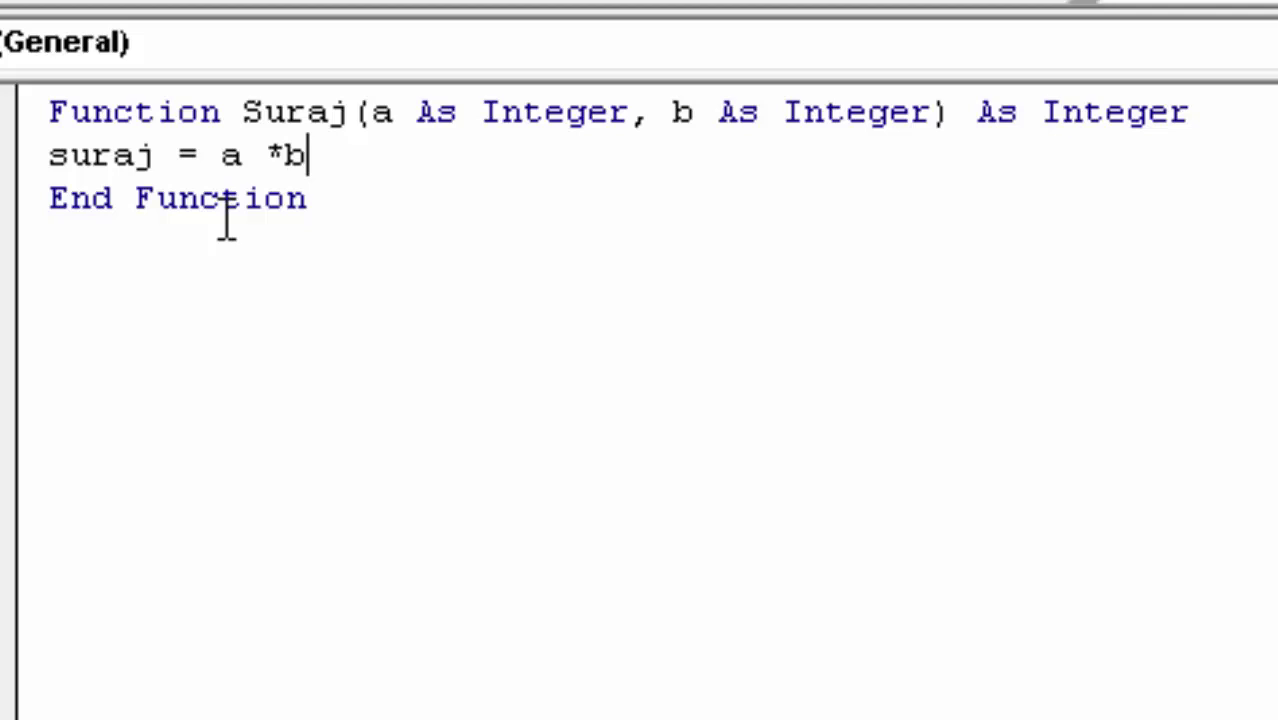
{"action": "left_click", "coordinate": [285, 155]}
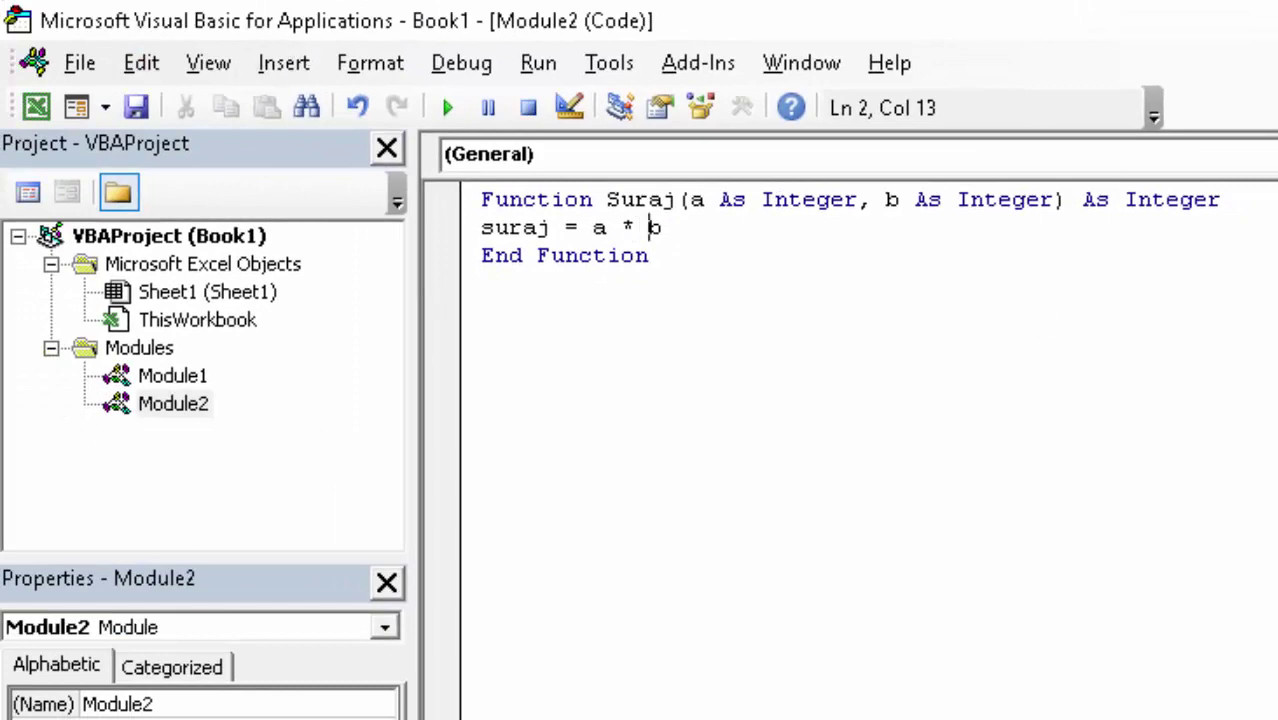
Back in Excel, enter =Suraj(4,2) in cell I5 so it shows 8
{"action": "key", "text": "alt+F11"}
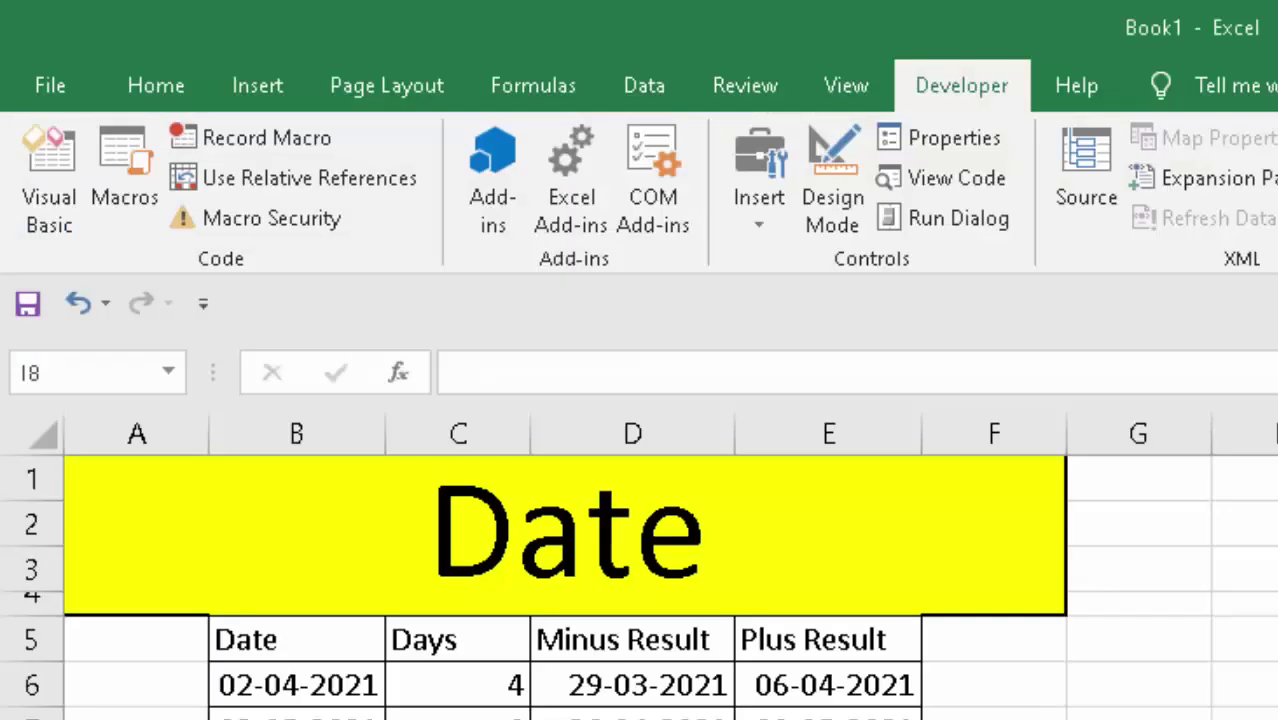
{"action": "key", "text": "Up"}
{"action": "key", "text": "Up"}
{"action": "key", "text": "Up"}
{"action": "type", "text": "="}
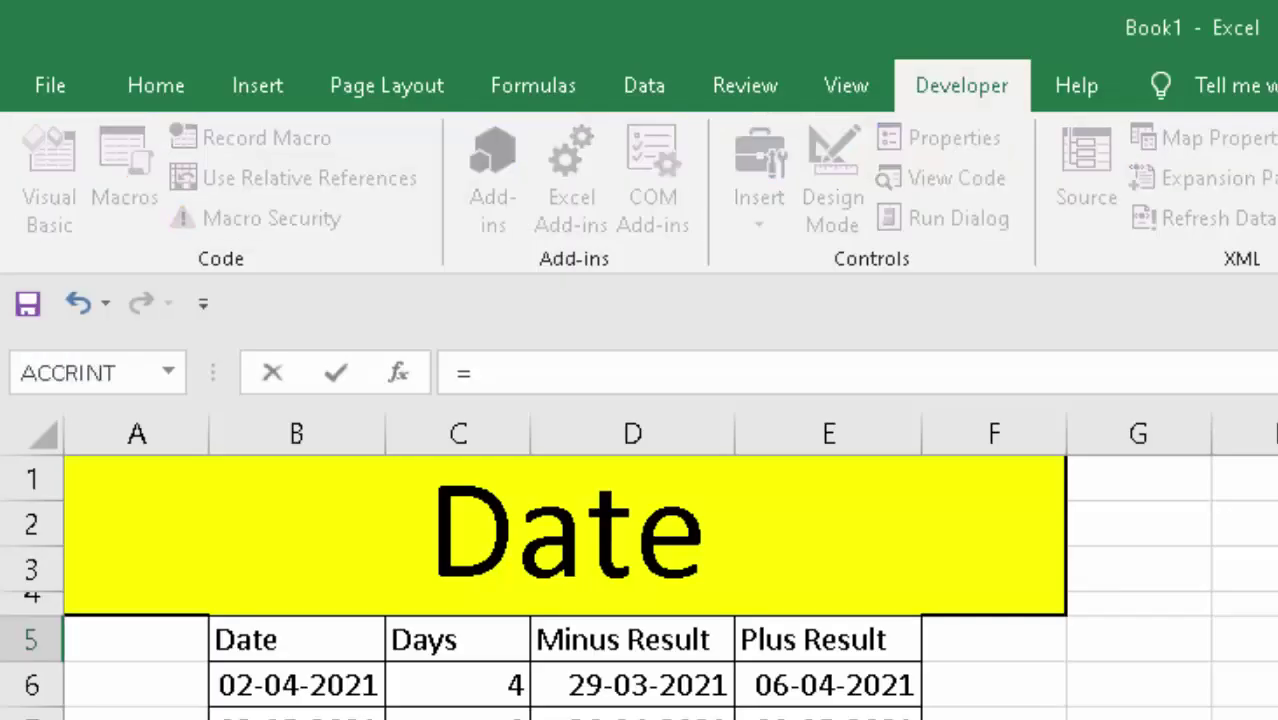
{"action": "type", "text": "S"}
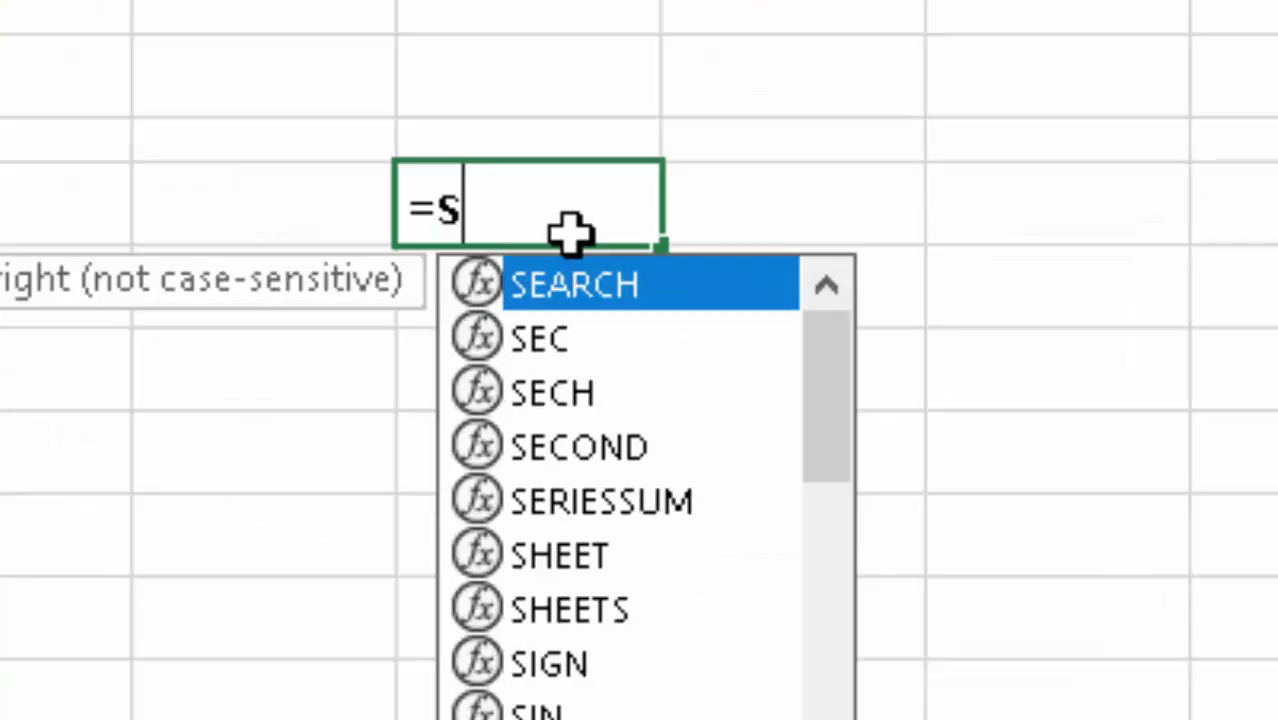
{"action": "type", "text": "U"}
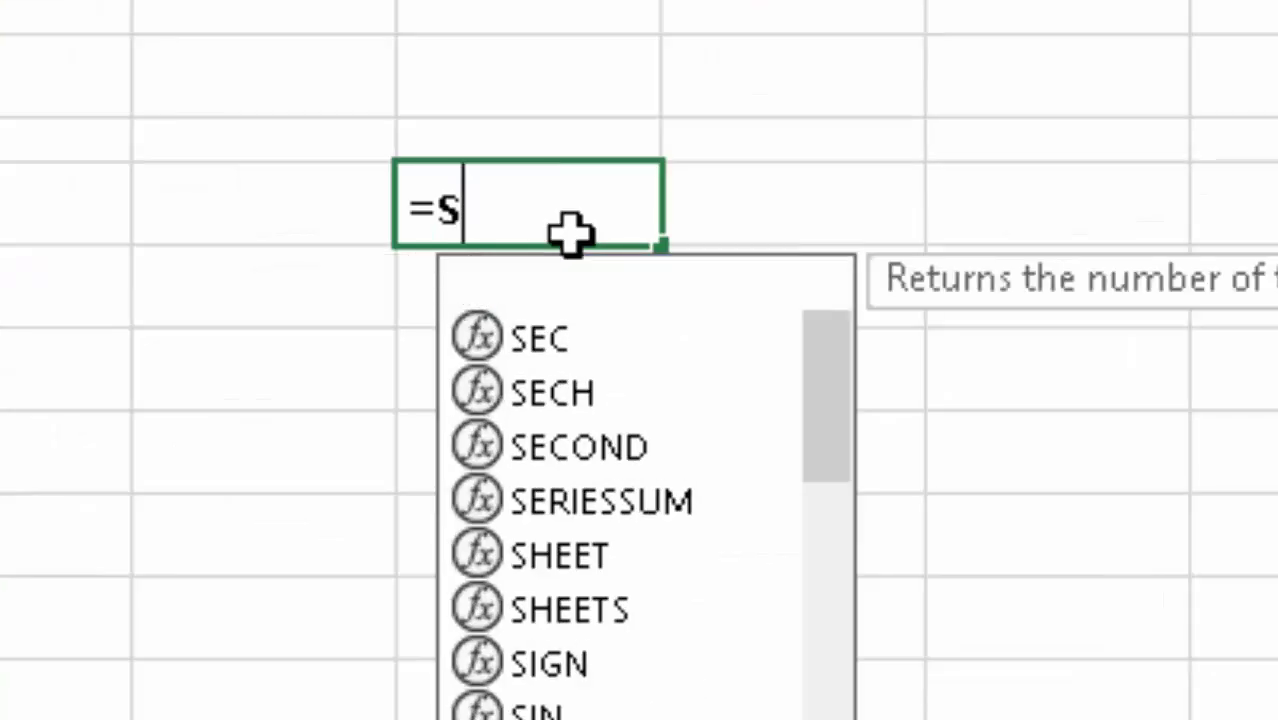
{"action": "type", "text": "r"}
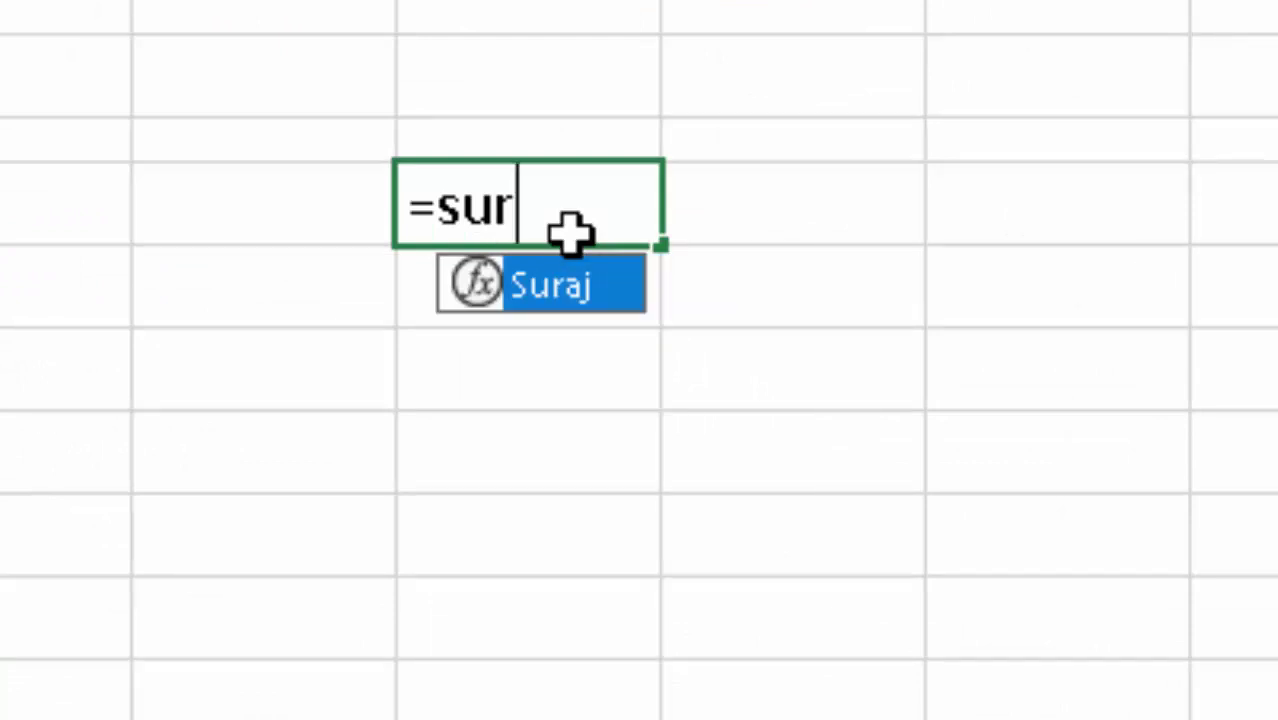
{"action": "key", "text": "Tab"}
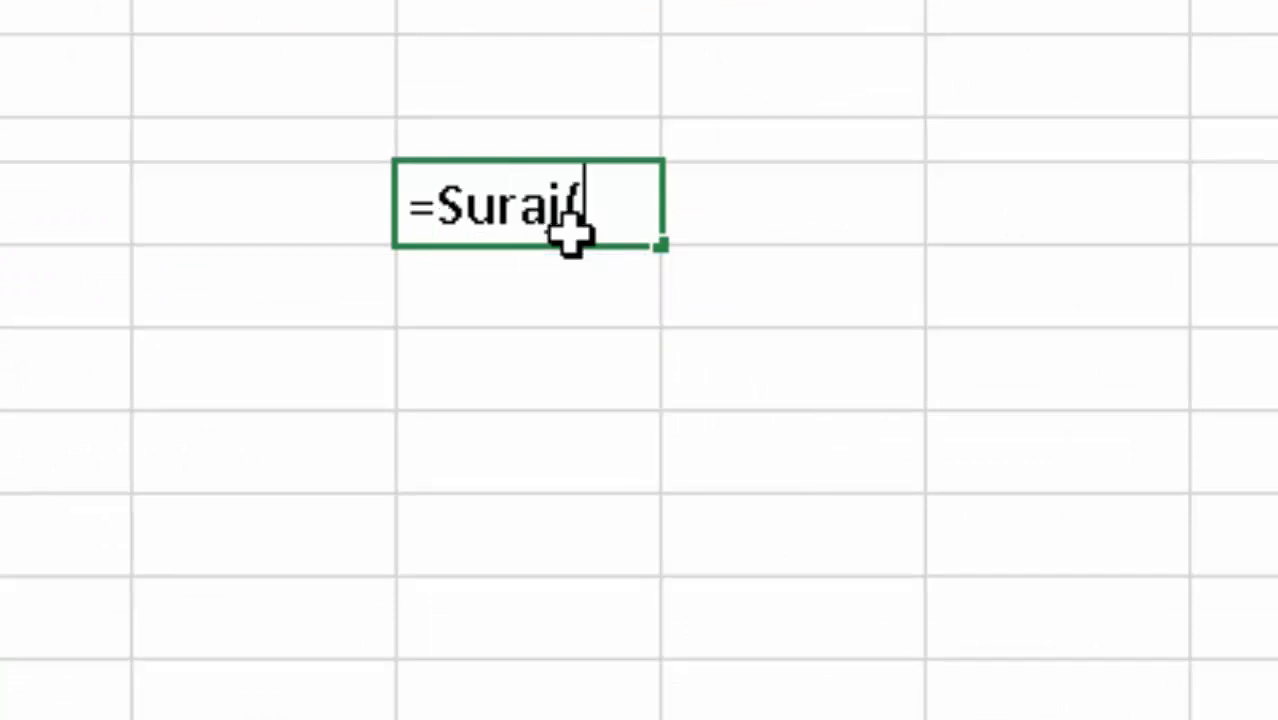
{"action": "type", "text": "4,"}
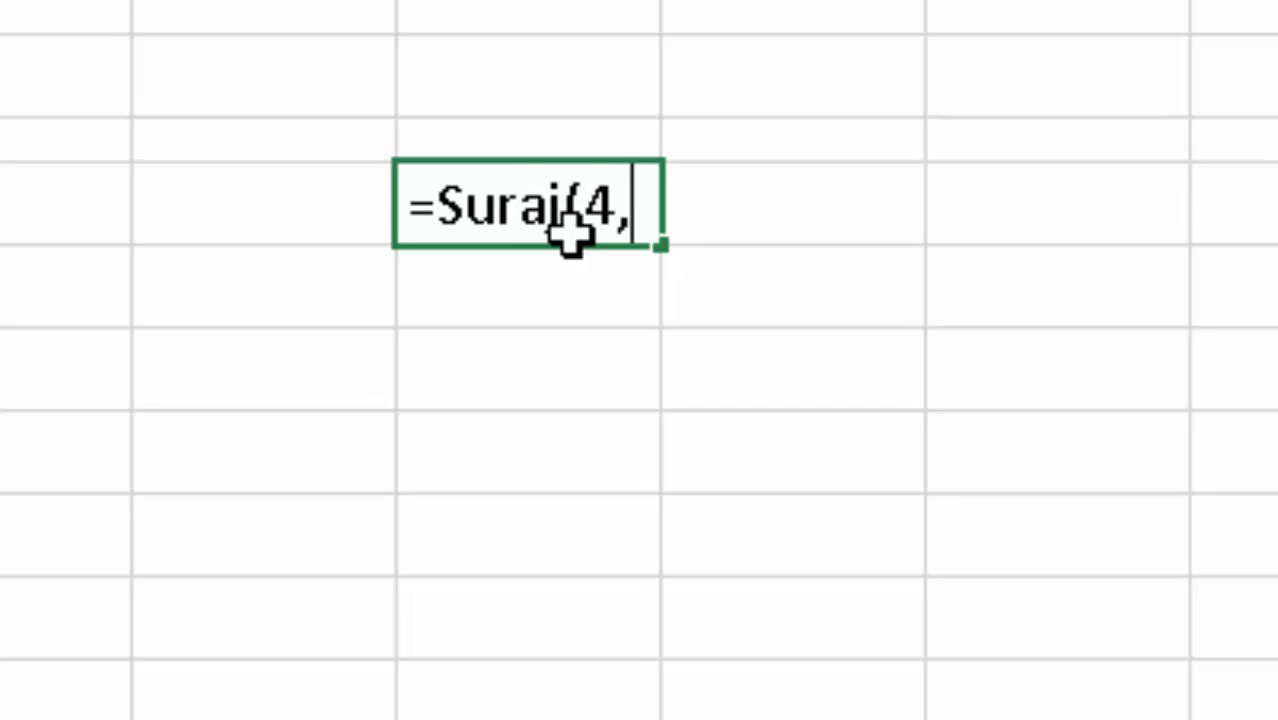
{"action": "type", "text": "2"}
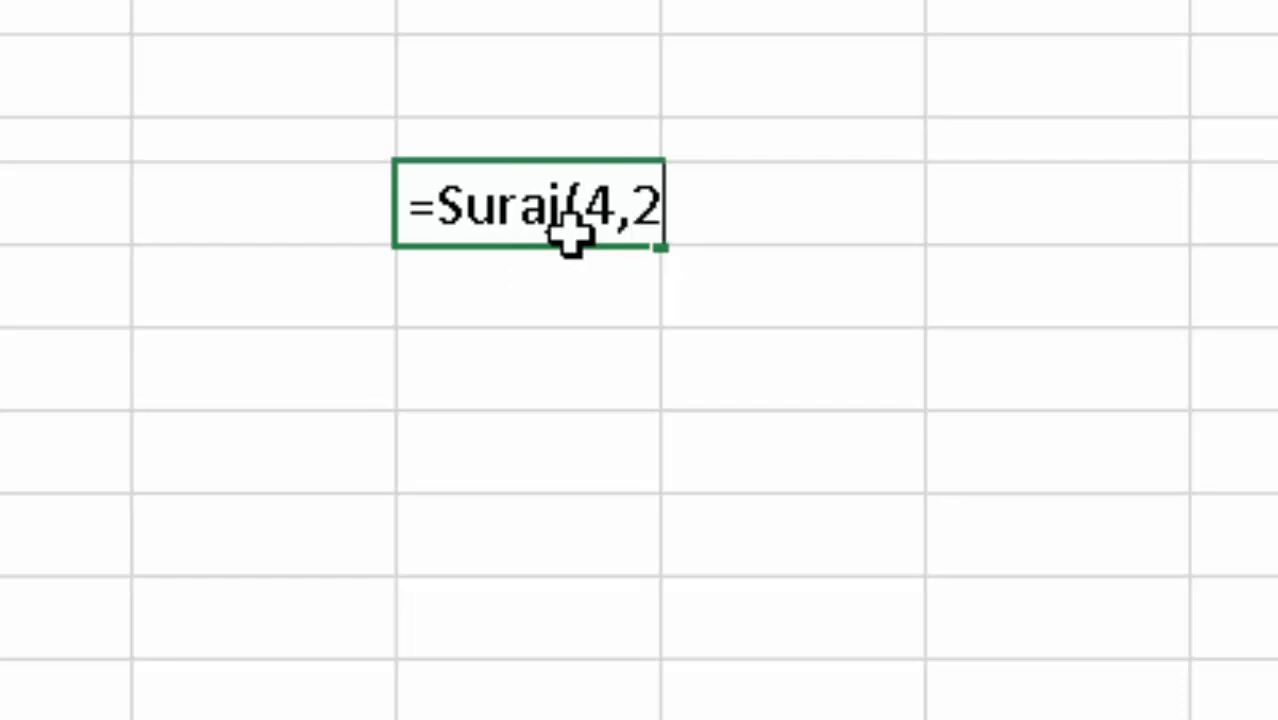
{"action": "type", "text": ")"}
{"action": "key", "text": "Return"}
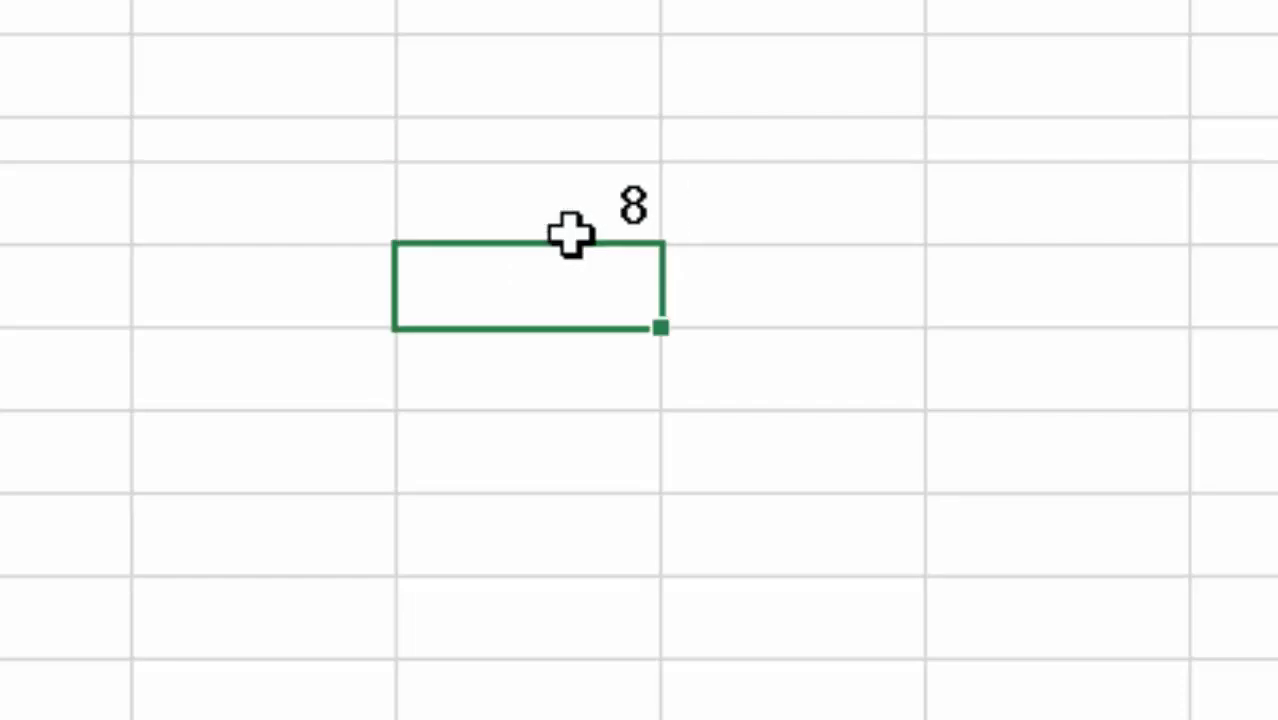
Enter =suraj(7,7) in the empty cell two rows below, showing 49
{"action": "left_click", "coordinate": [599, 198]}
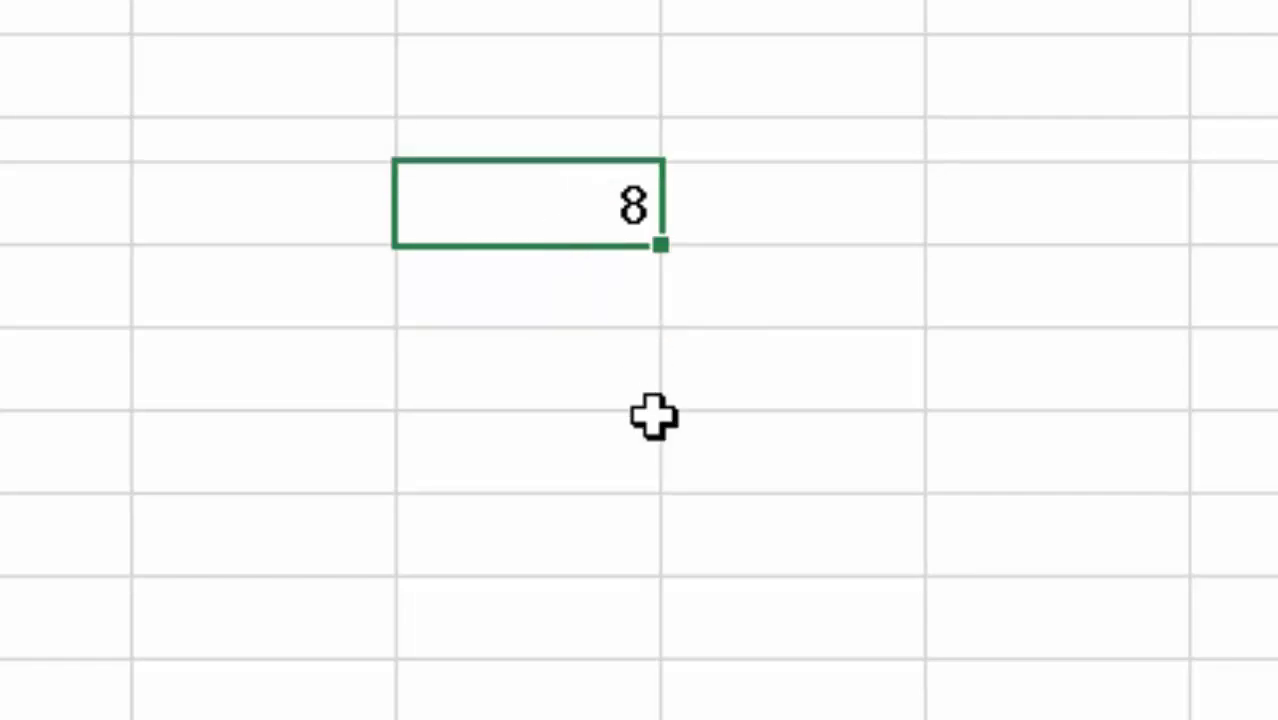
{"action": "left_click", "coordinate": [552, 455]}
{"action": "double_click", "coordinate": [552, 455]}
{"action": "type", "text": "="}
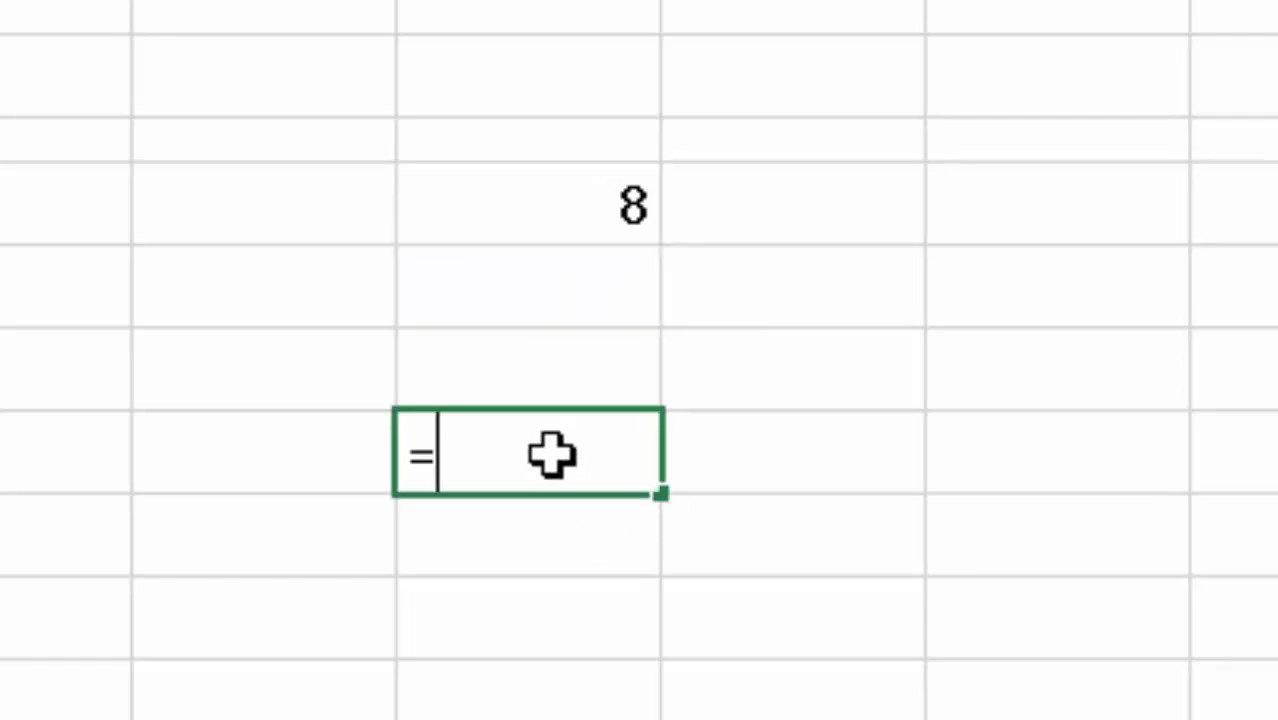
{"action": "type", "text": "sura"}
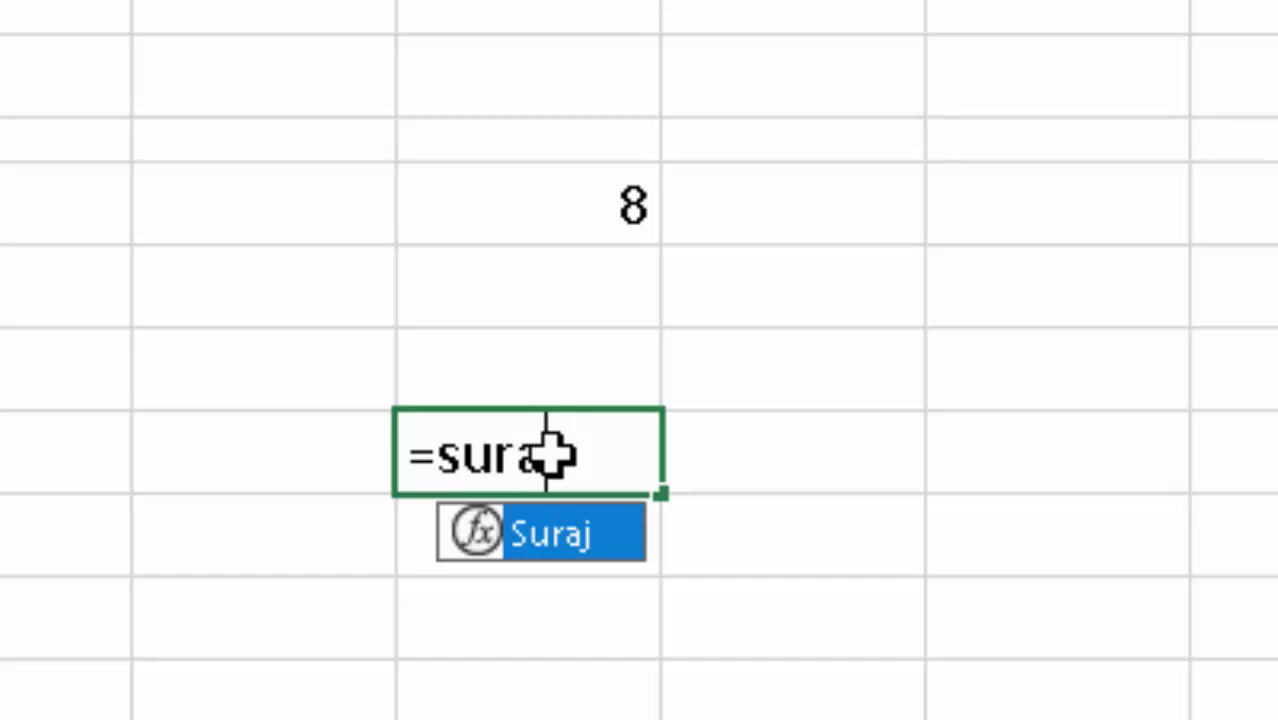
{"action": "type", "text": "j("}
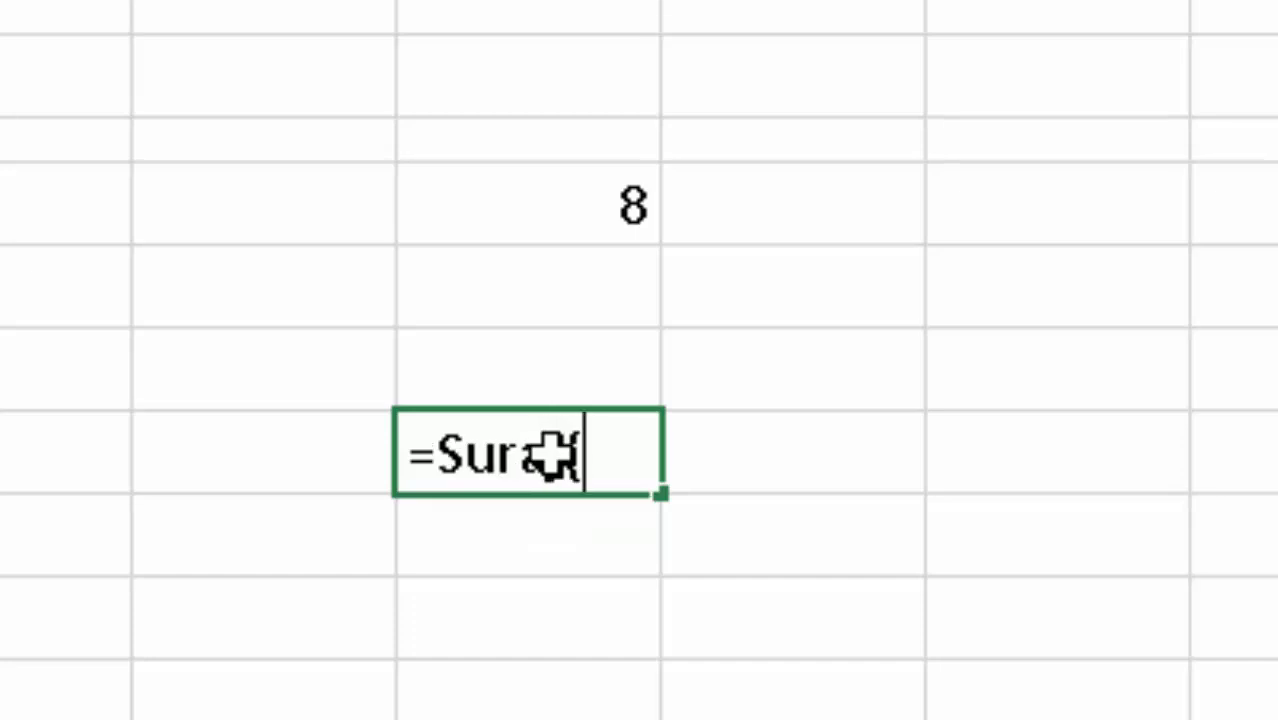
{"action": "type", "text": "7,7"}
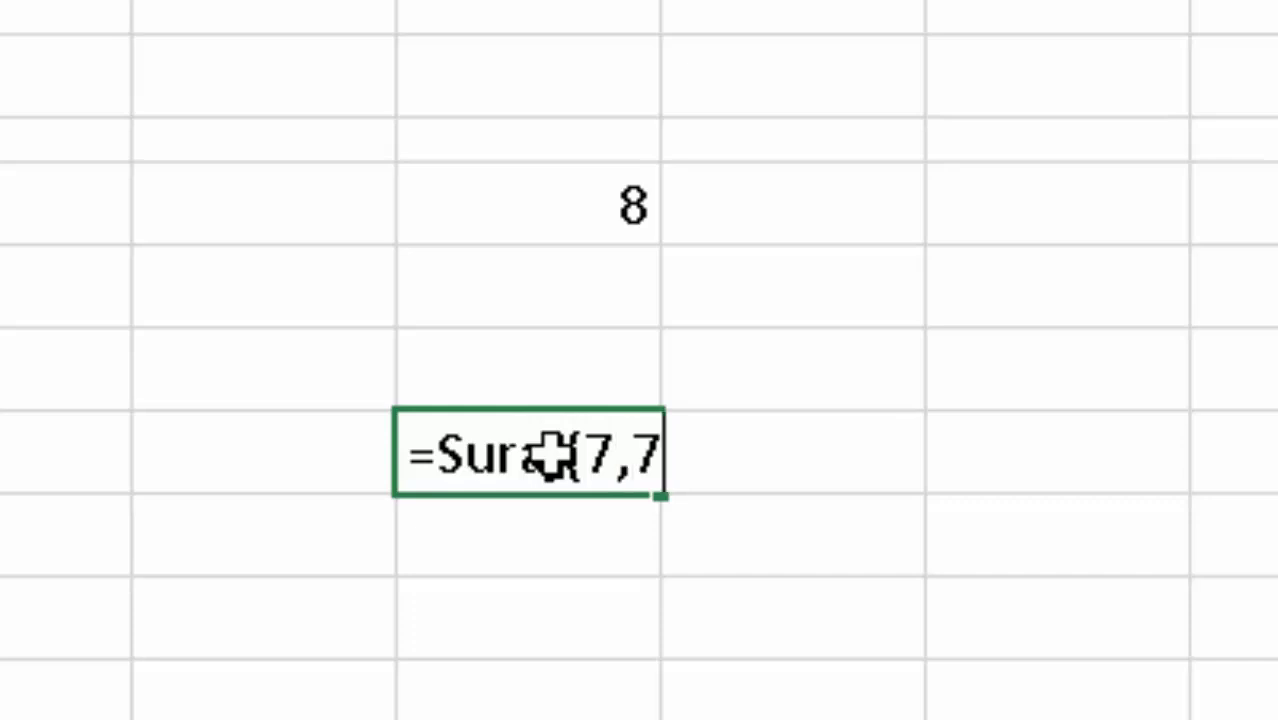
{"action": "type", "text": ")"}
{"action": "key", "text": "Return"}
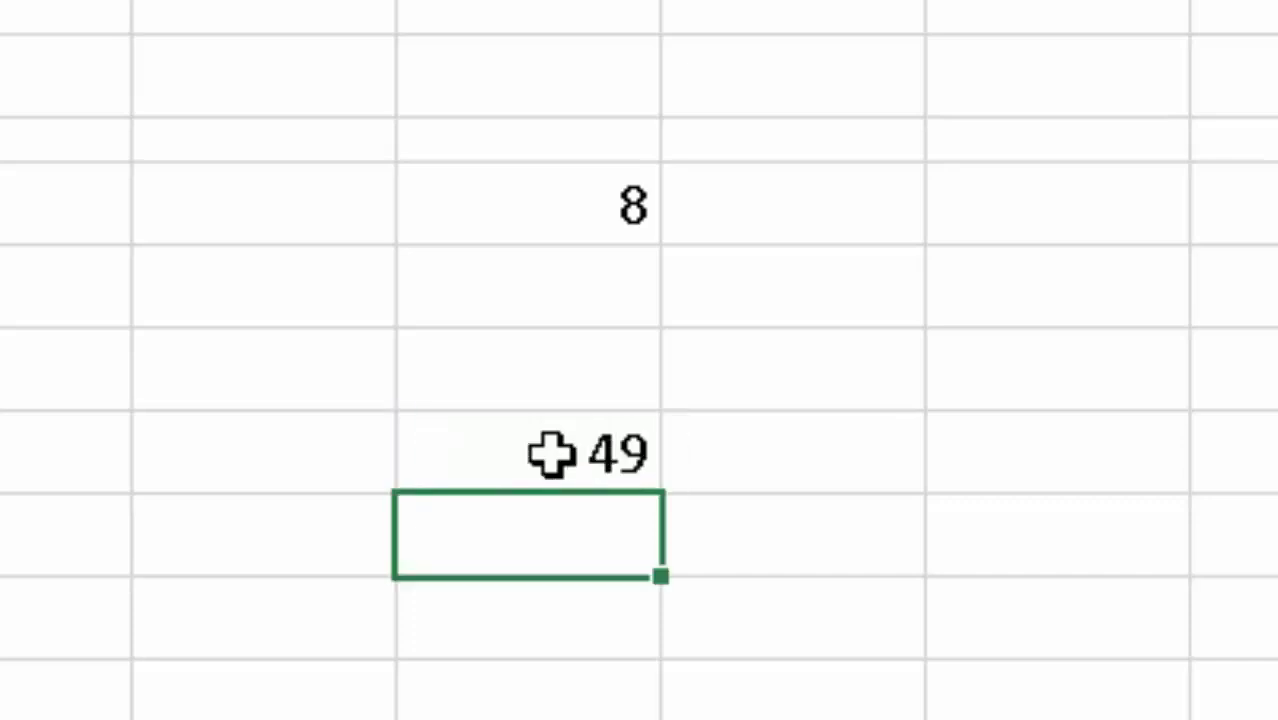
Enter =Suraj(89,9) in another empty cell, showing 801
{"action": "left_click", "coordinate": [232, 31]}
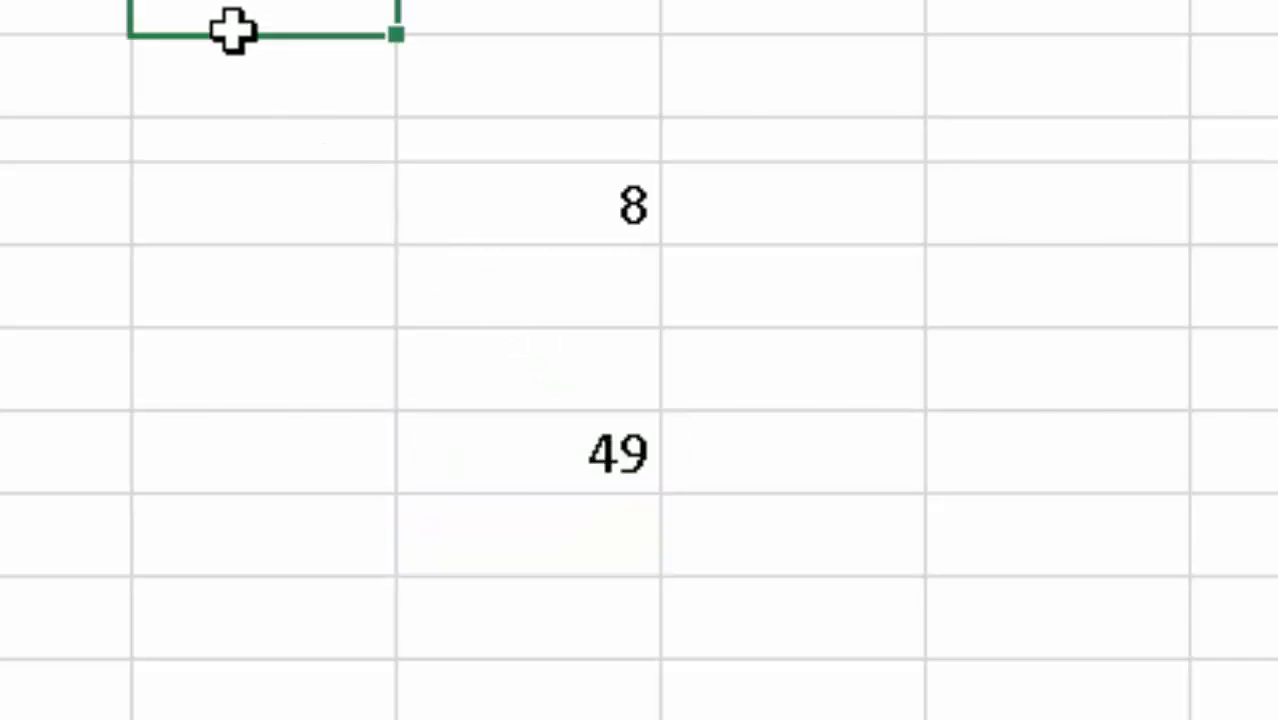
{"action": "type", "text": "="}
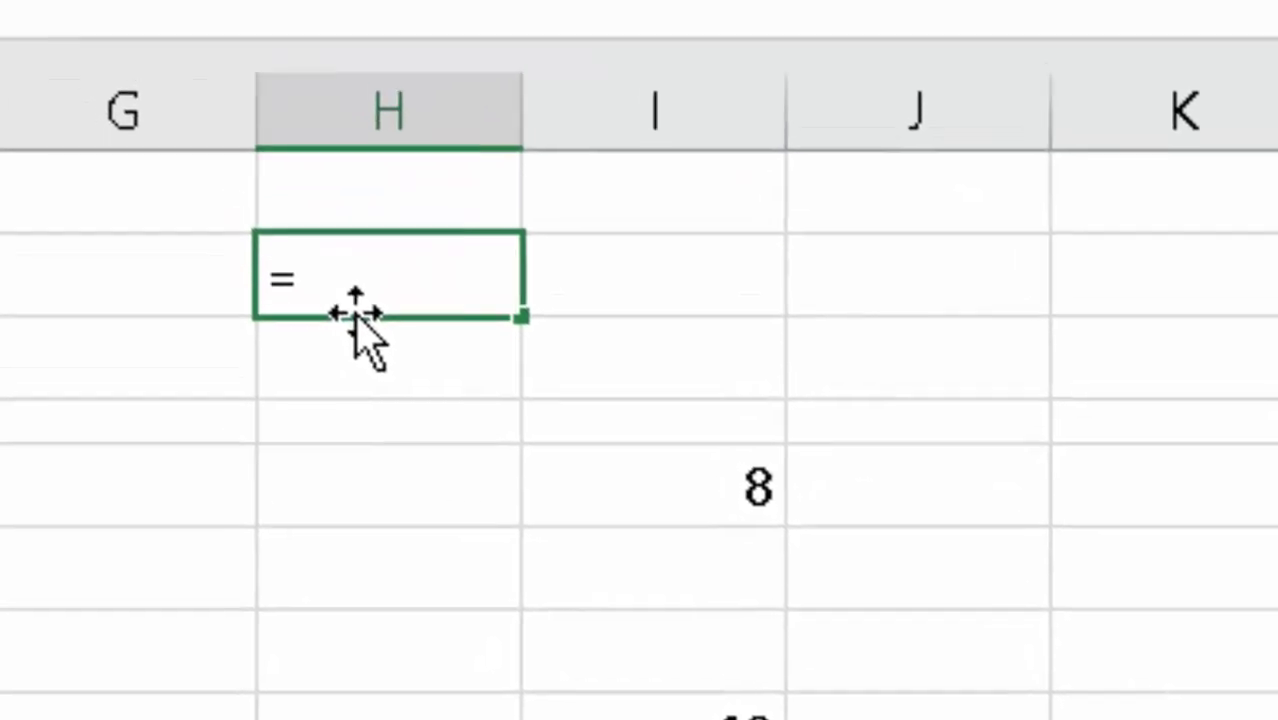
{"action": "type", "text": "sura"}
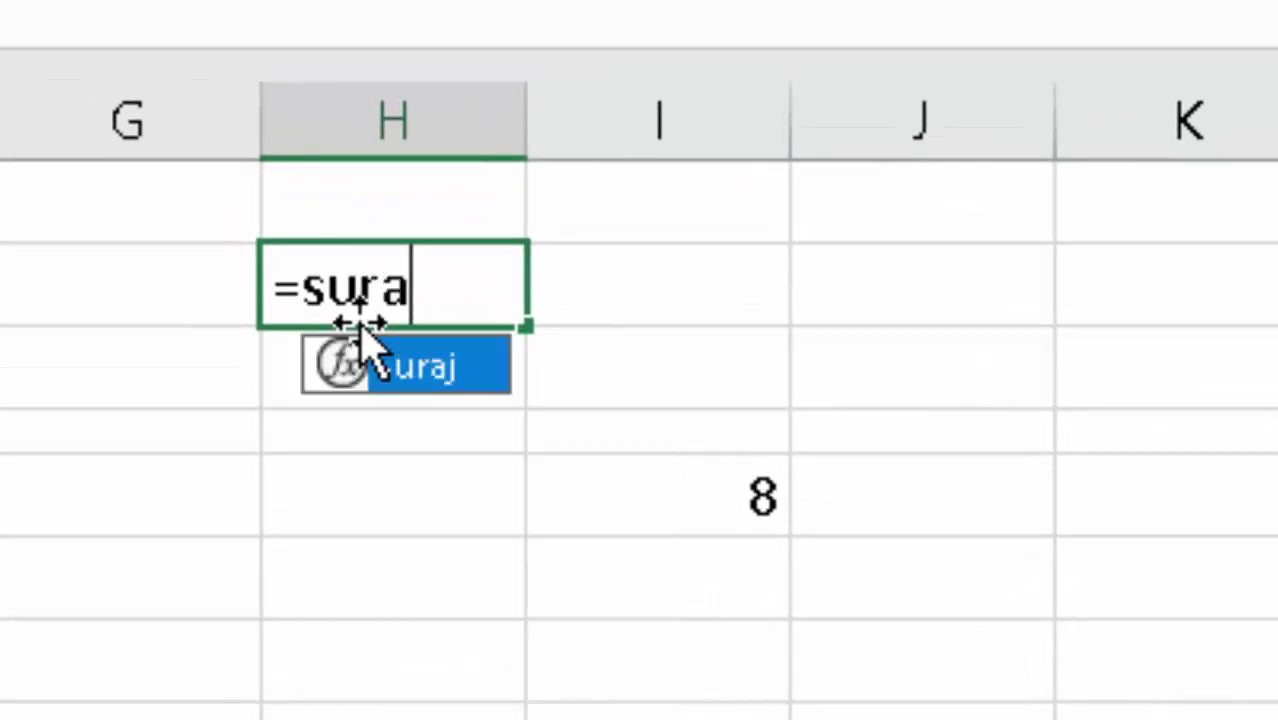
{"action": "type", "text": "j"}
{"action": "key", "text": "Tab"}
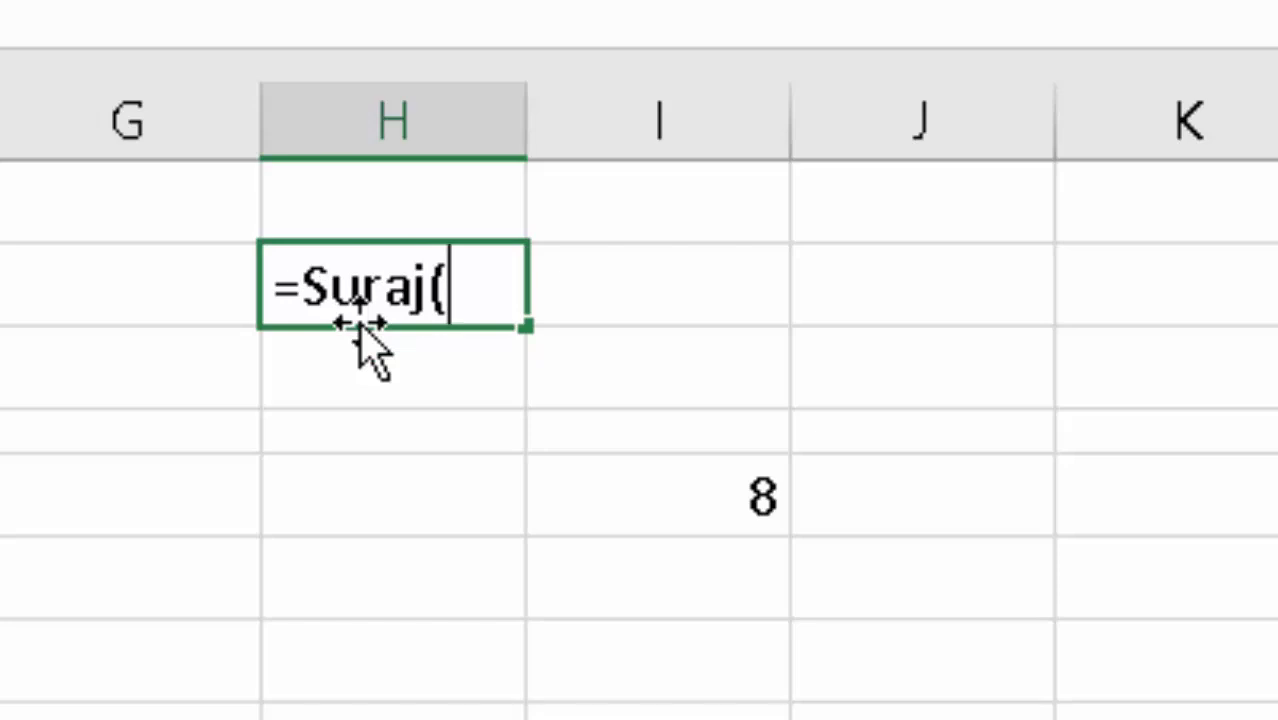
{"action": "type", "text": "89,9"}
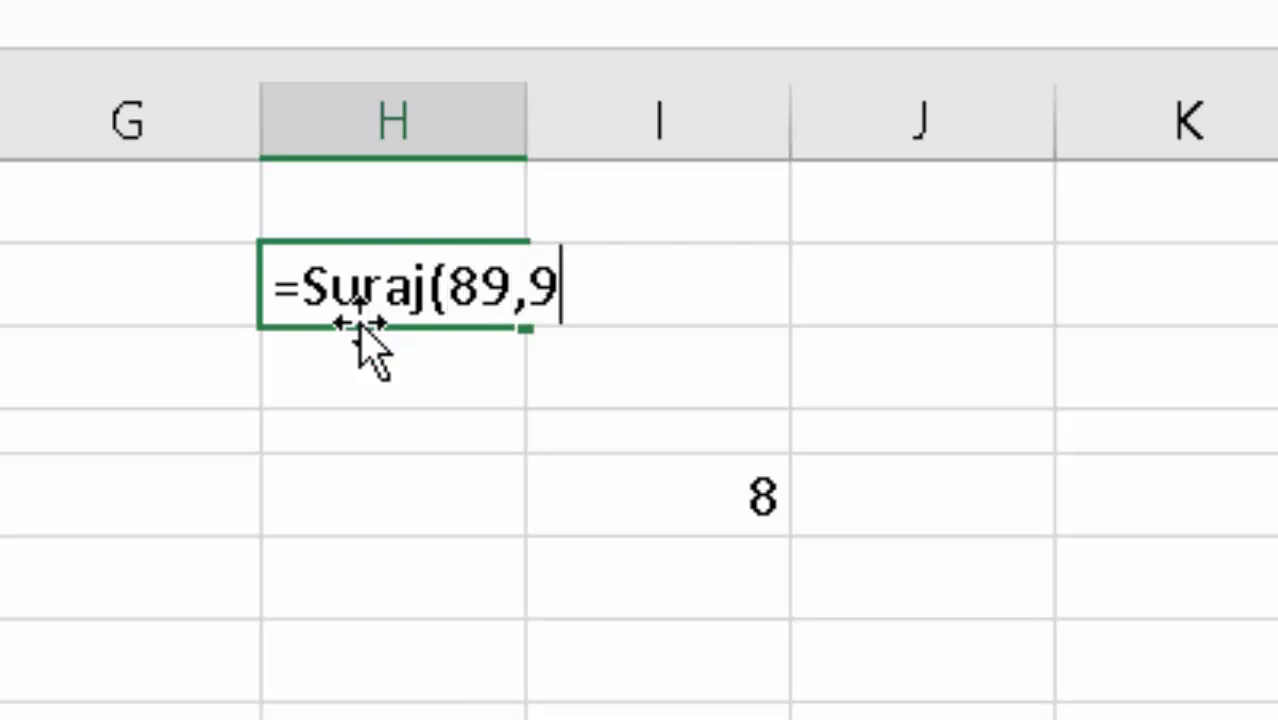
{"action": "type", "text": ")"}
{"action": "key", "text": "Return"}
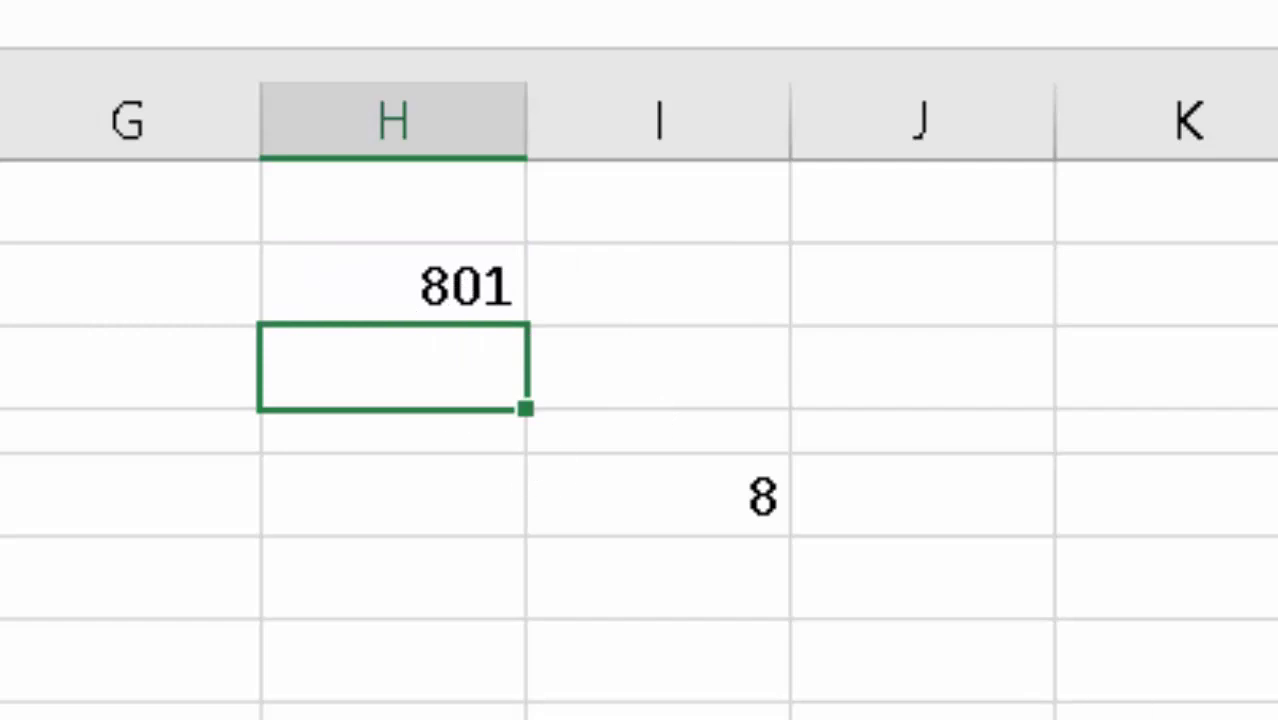
{"action": "left_click", "coordinate": [120, 2]}
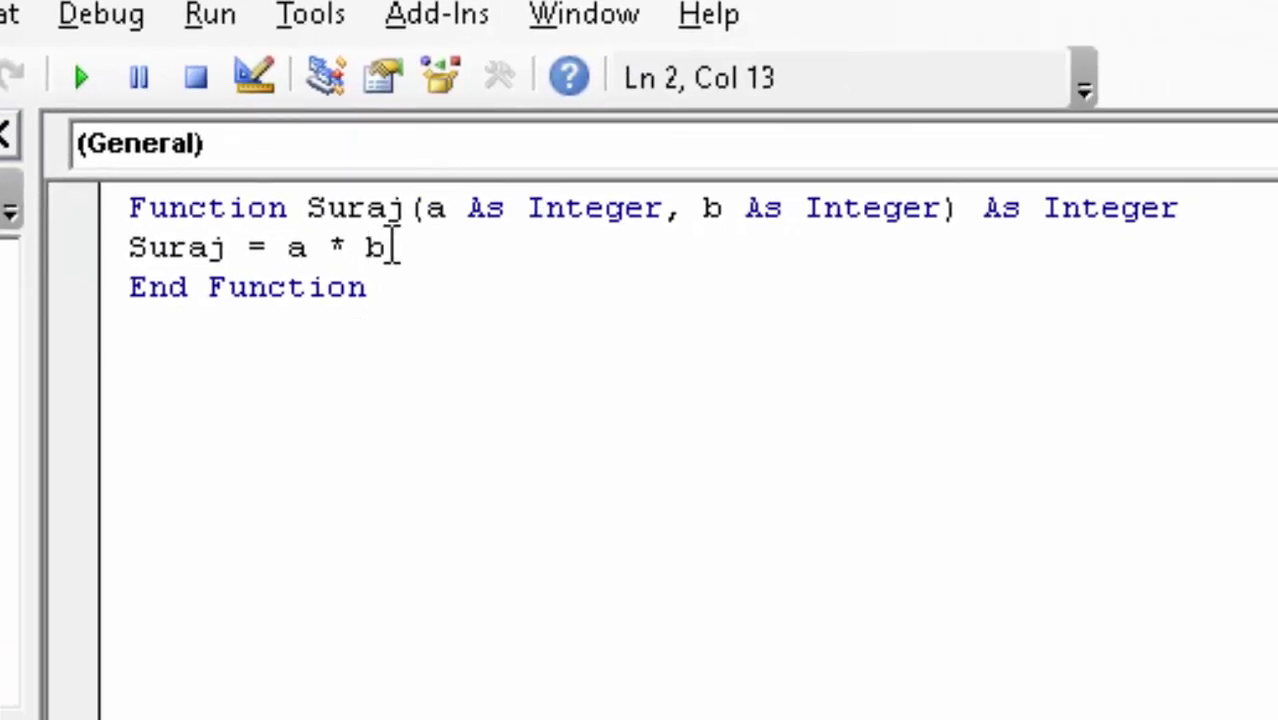
Rename the function from Suraj to Mul in both the declaration and the return line
{"action": "left_click", "coordinate": [405, 215]}
{"action": "key", "text": "BackSpace"}
{"action": "key", "text": "BackSpace"}
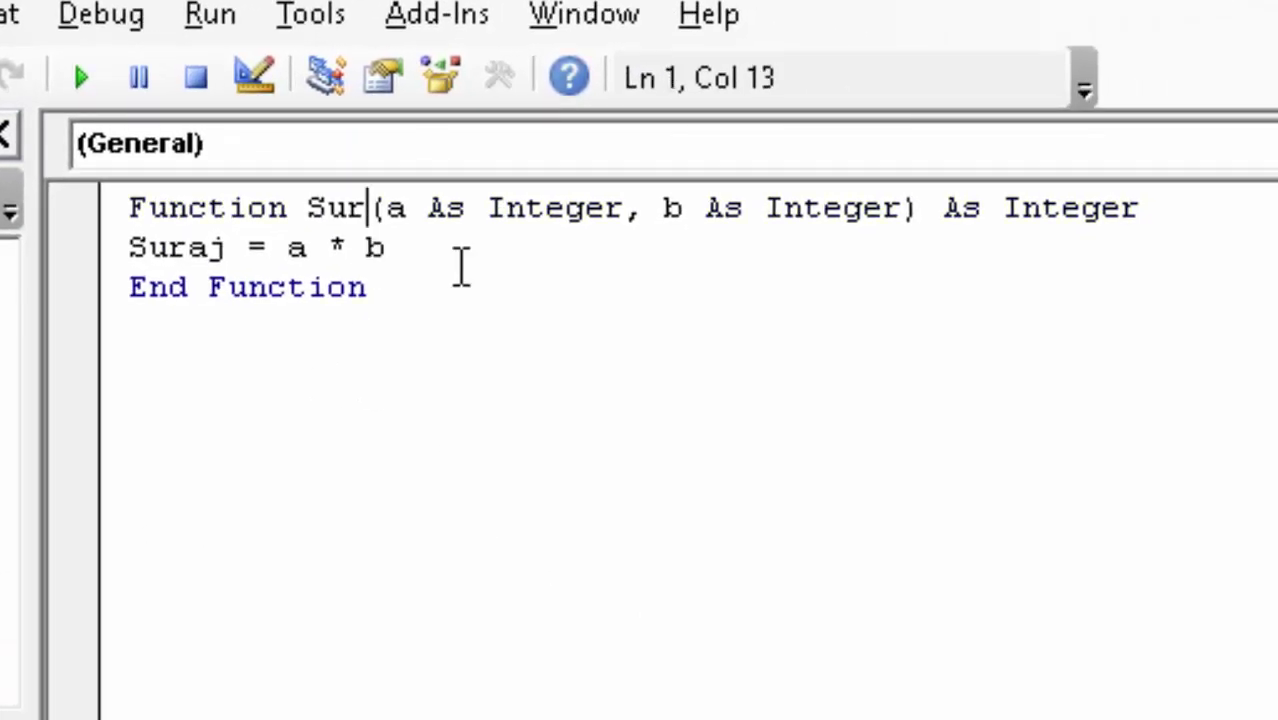
{"action": "key", "text": "BackSpace"}
{"action": "key", "text": "BackSpace"}
{"action": "key", "text": "BackSpace"}
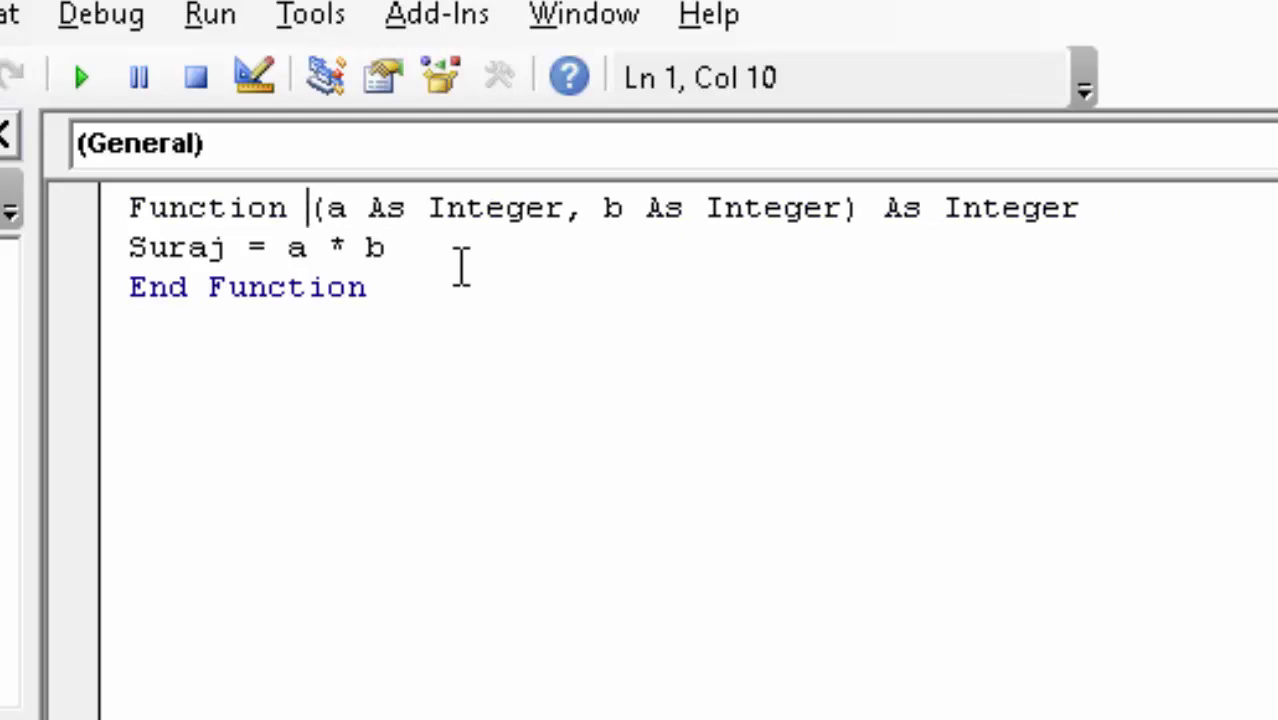
{"action": "type", "text": "Mul"}
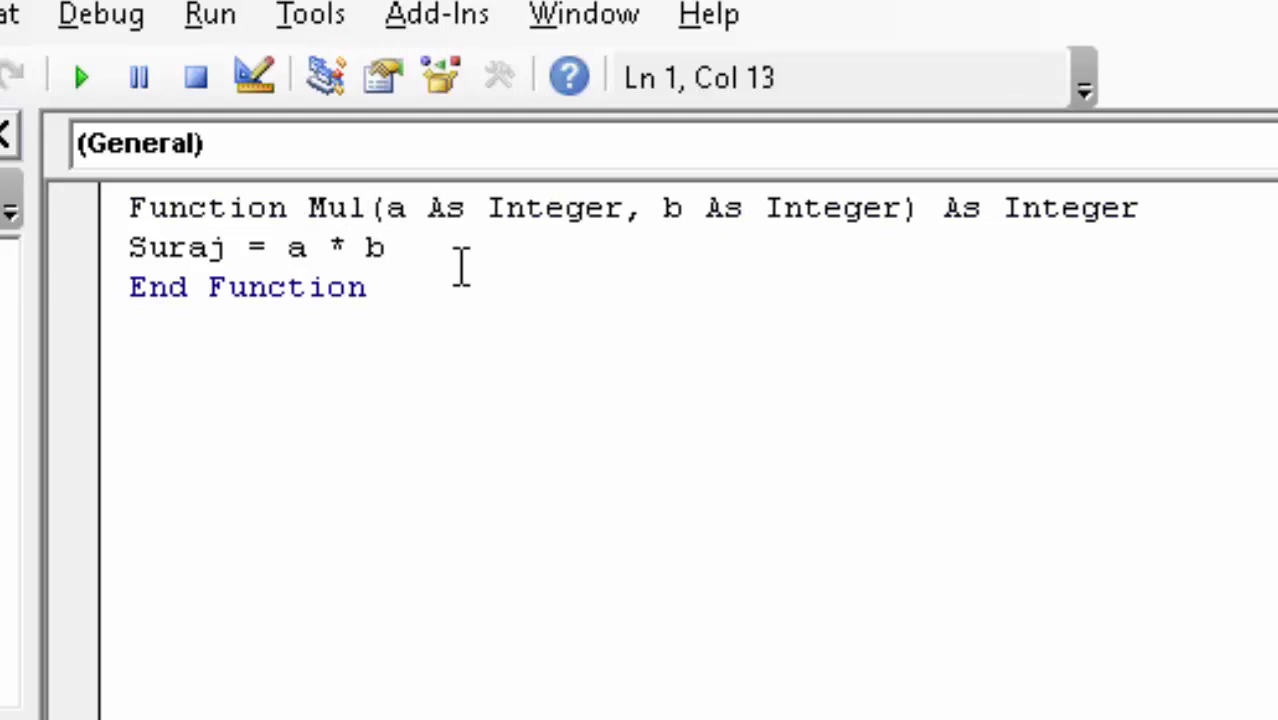
{"action": "left_click", "coordinate": [231, 250]}
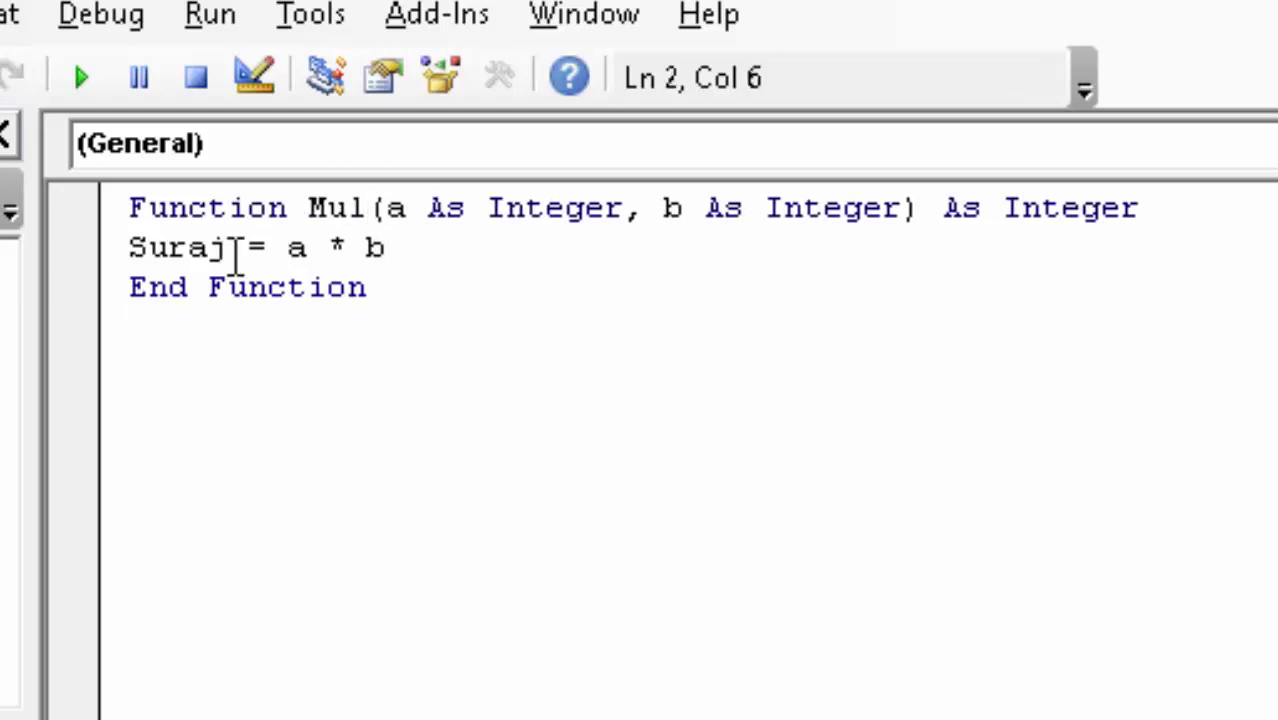
{"action": "key", "text": "BackSpace"}
{"action": "key", "text": "BackSpace"}
{"action": "key", "text": "BackSpace"}
{"action": "key", "text": "BackSpace"}
{"action": "key", "text": "BackSpace"}
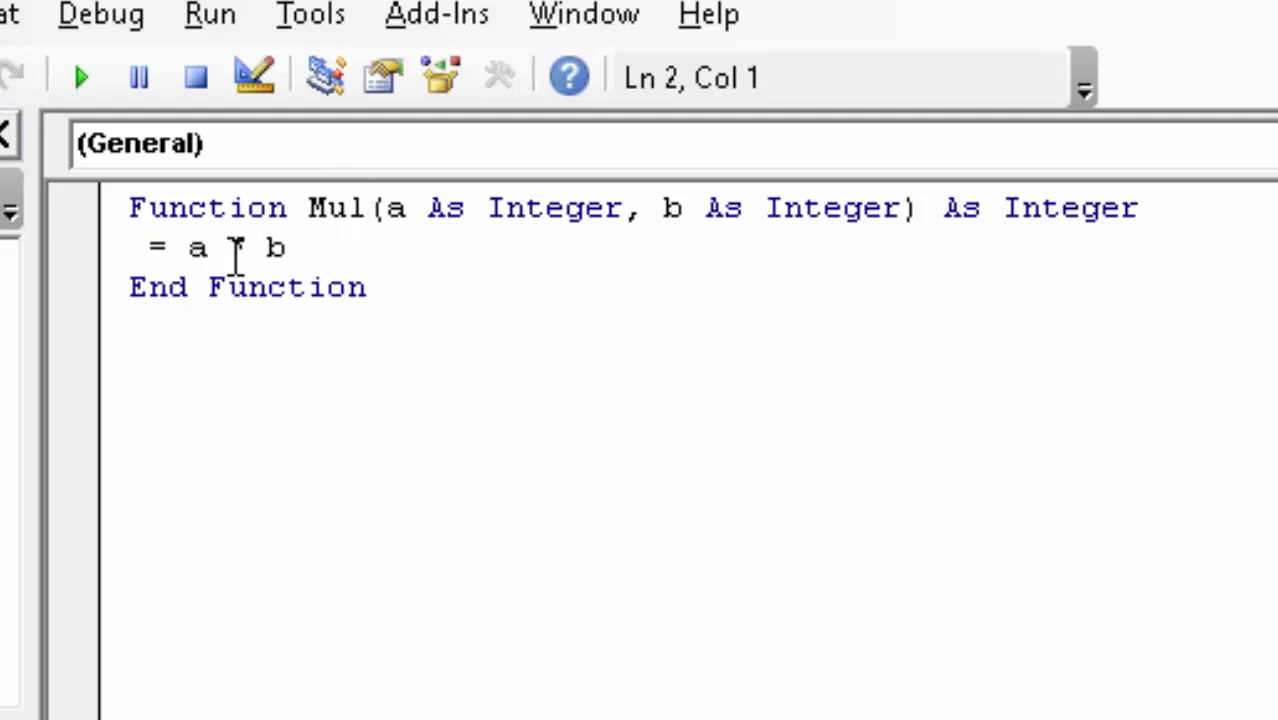
{"action": "type", "text": "Mul"}
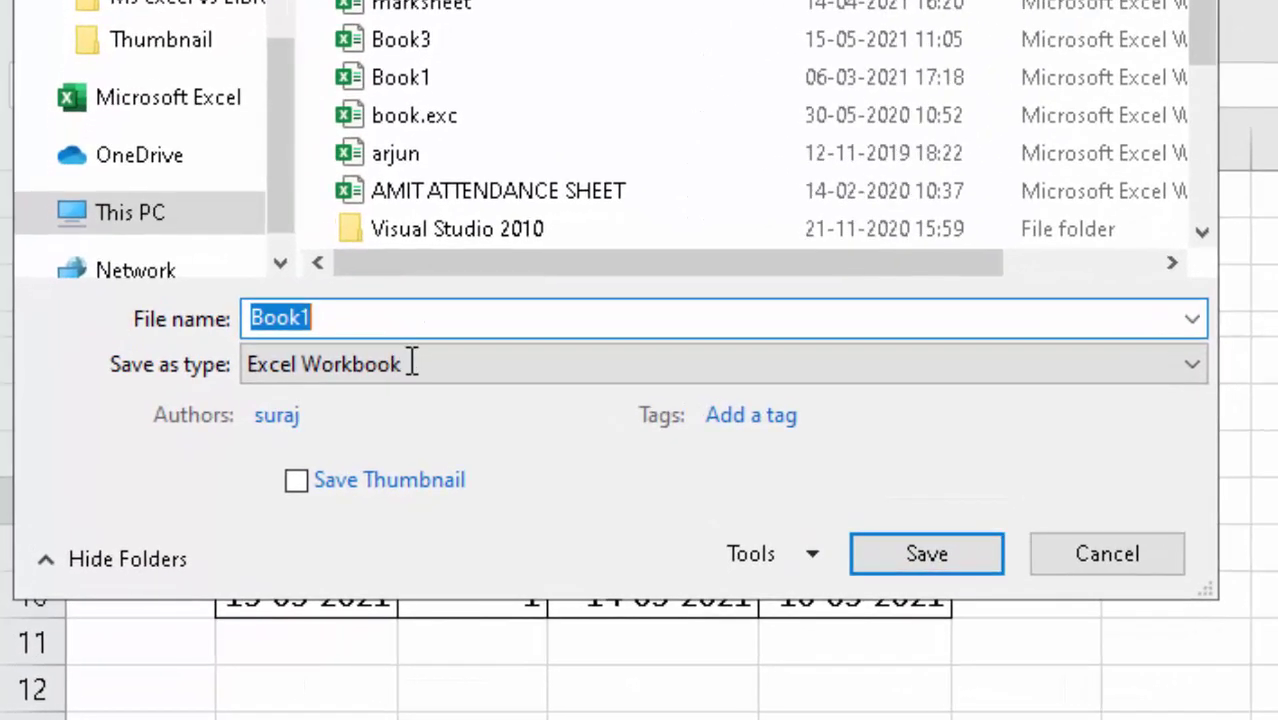
Save the workbook as mul.xlsm, an Excel Macro-Enabled Workbook
{"action": "key", "text": "BackSpace"}
{"action": "type", "text": "mu"}
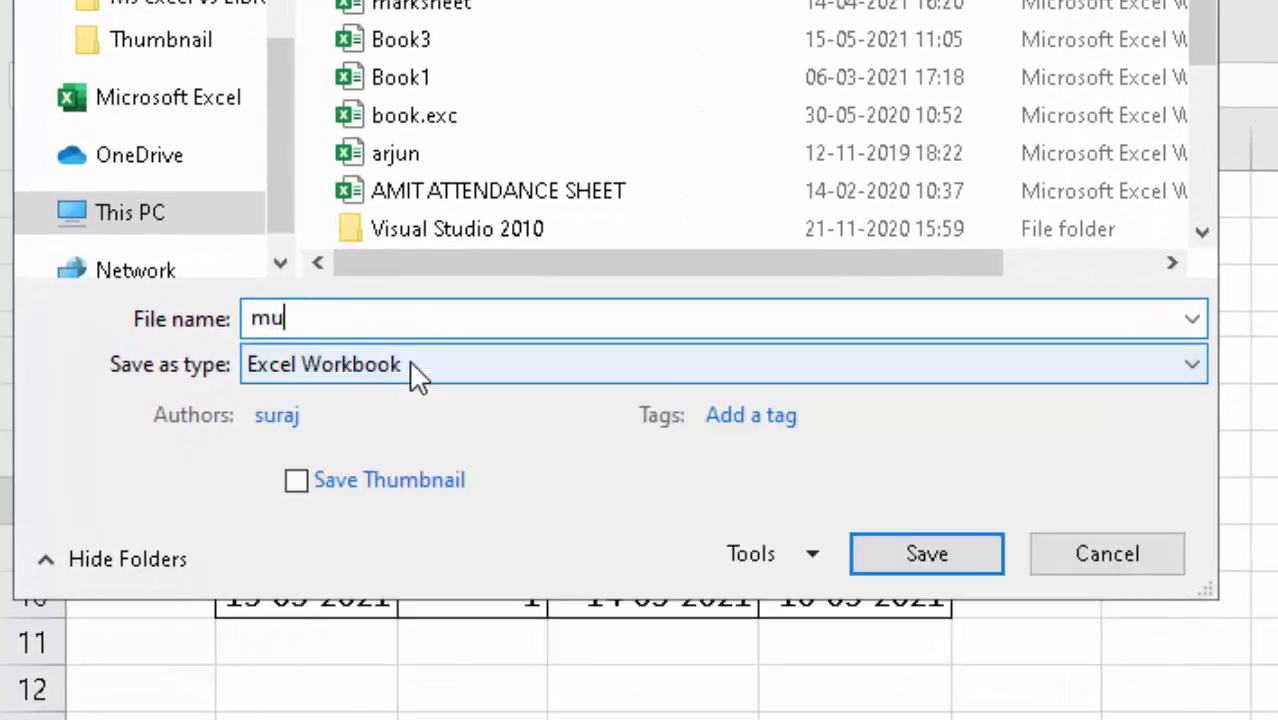
{"action": "type", "text": "l"}
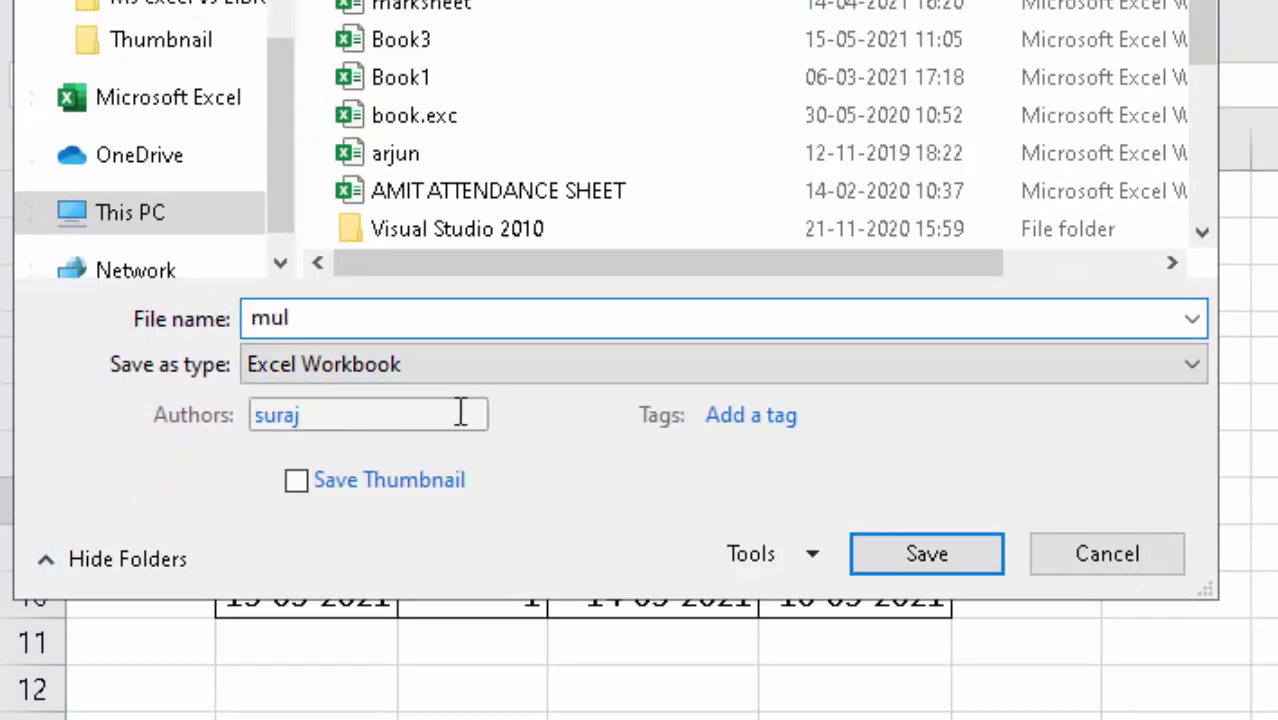
{"action": "left_click", "coordinate": [802, 361]}
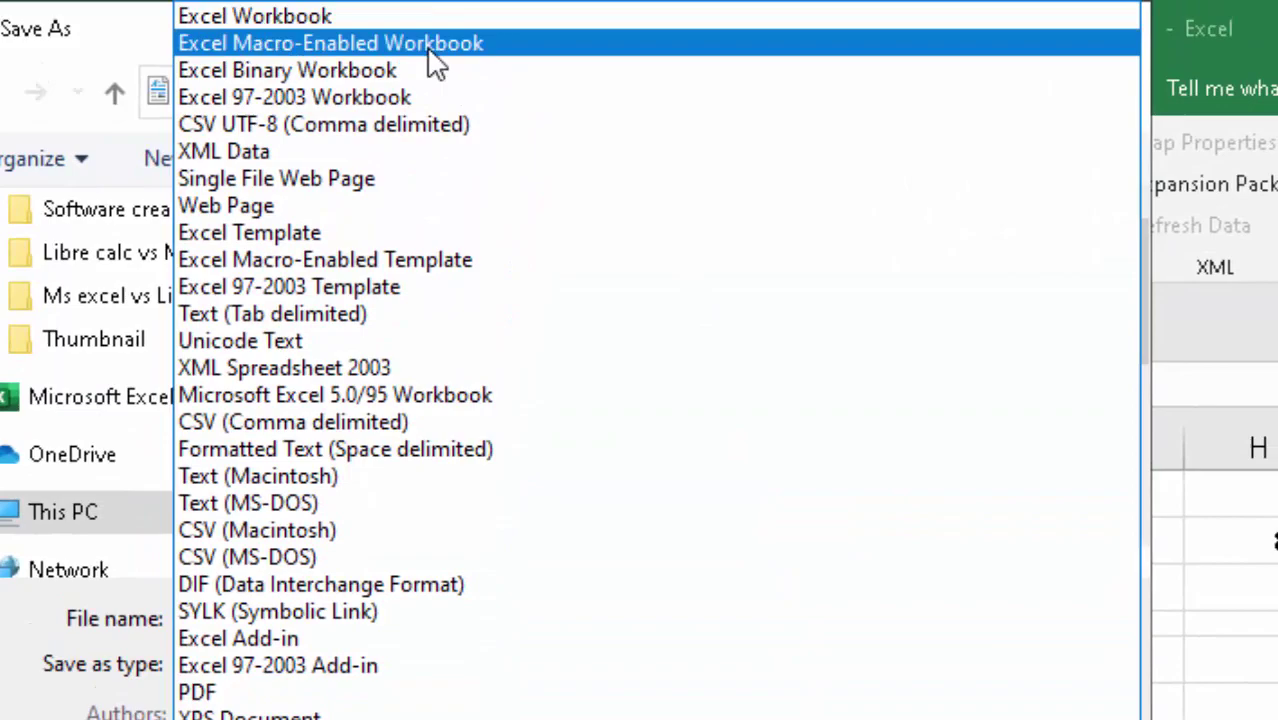
{"action": "left_click", "coordinate": [432, 52]}
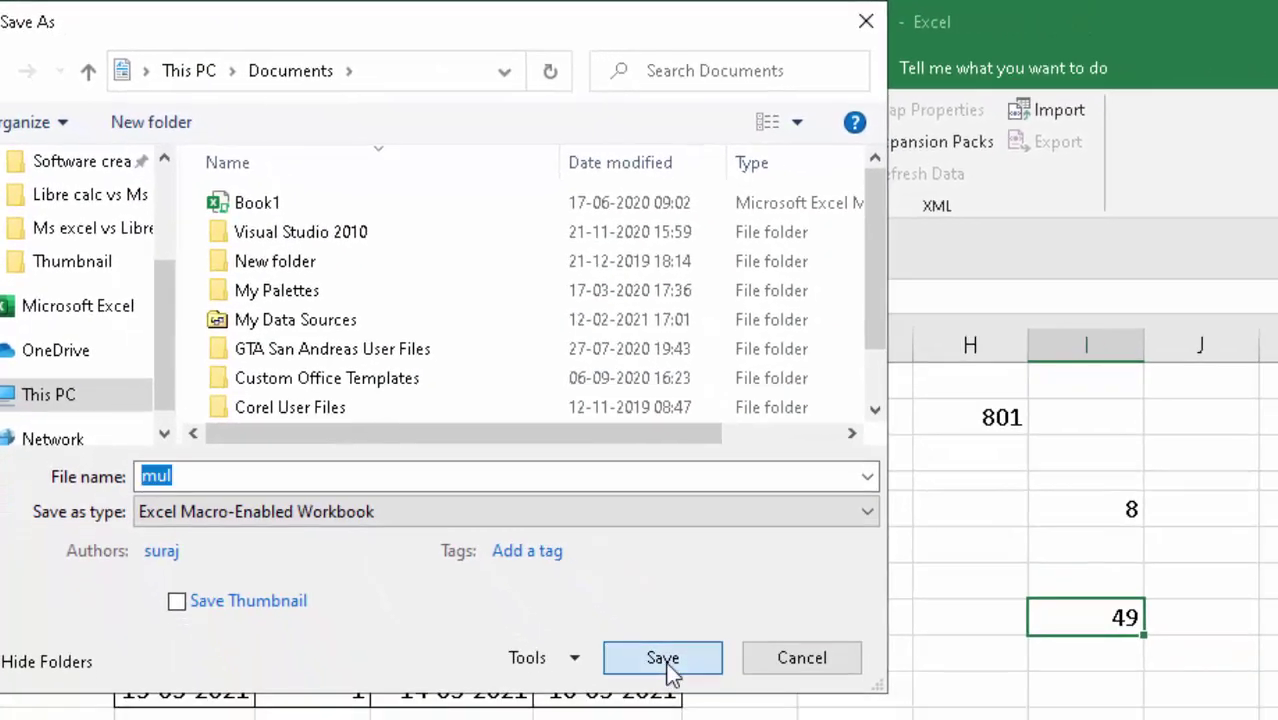
{"action": "left_click", "coordinate": [662, 658]}
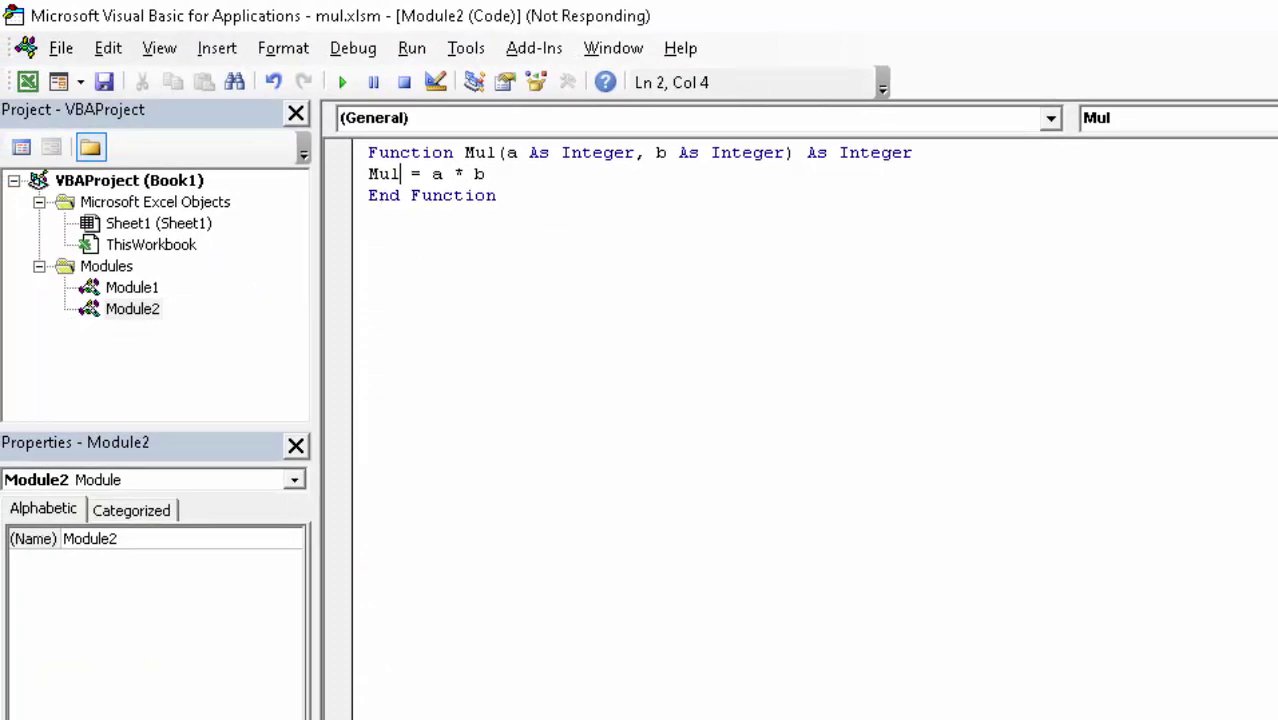
Back on the worksheet, enter =Mul(5,8) in cell G10 so it shows 40
{"action": "key", "text": "alt+F11"}
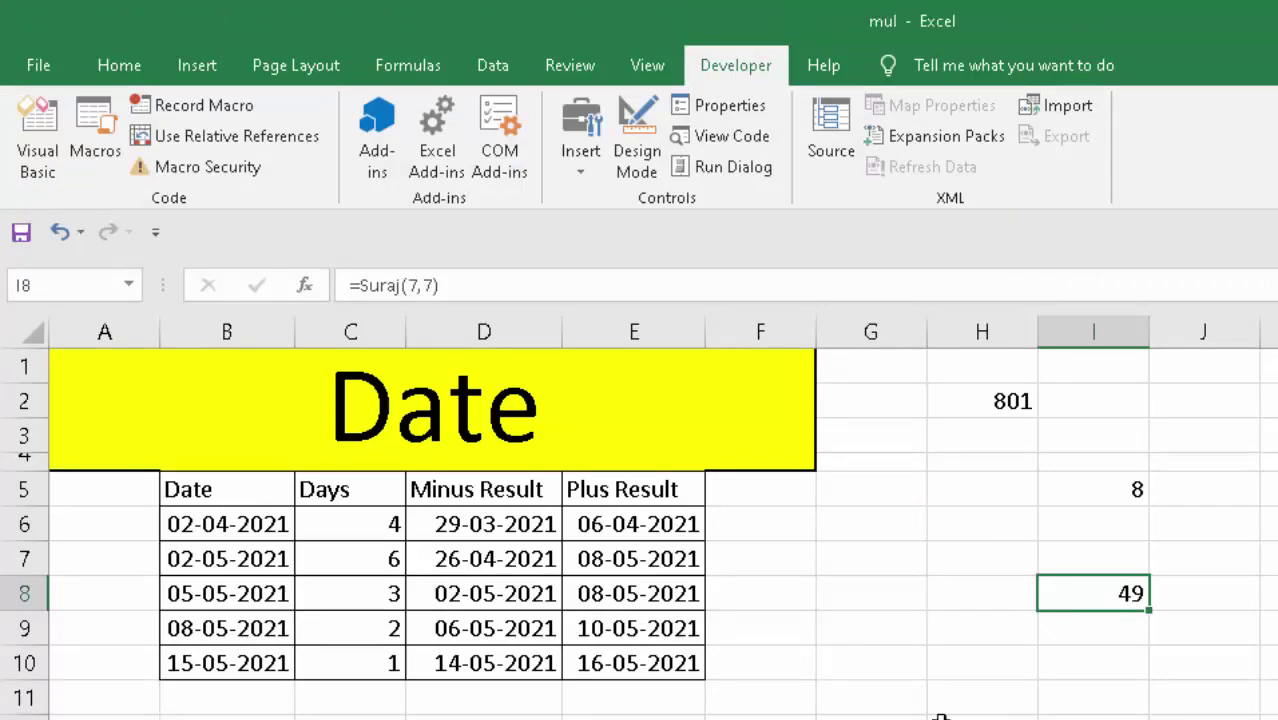
{"action": "left_click", "coordinate": [847, 669]}
{"action": "type", "text": "="}
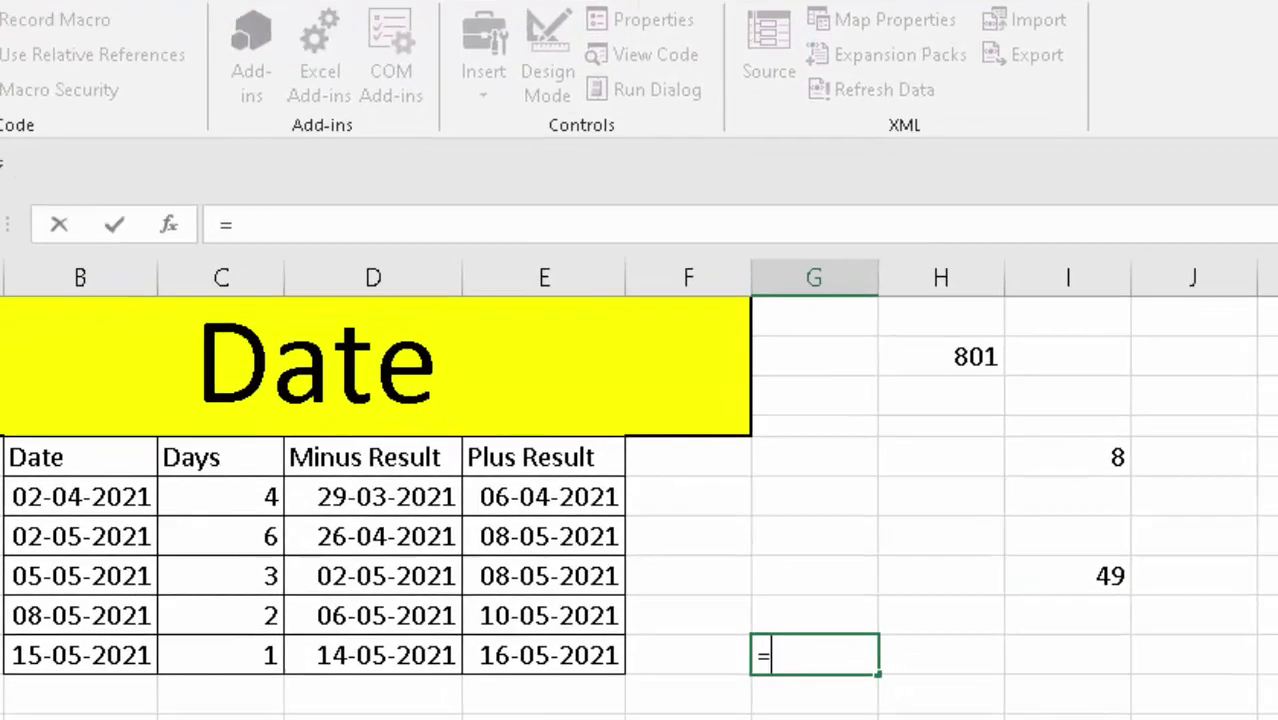
{"action": "type", "text": "mu"}
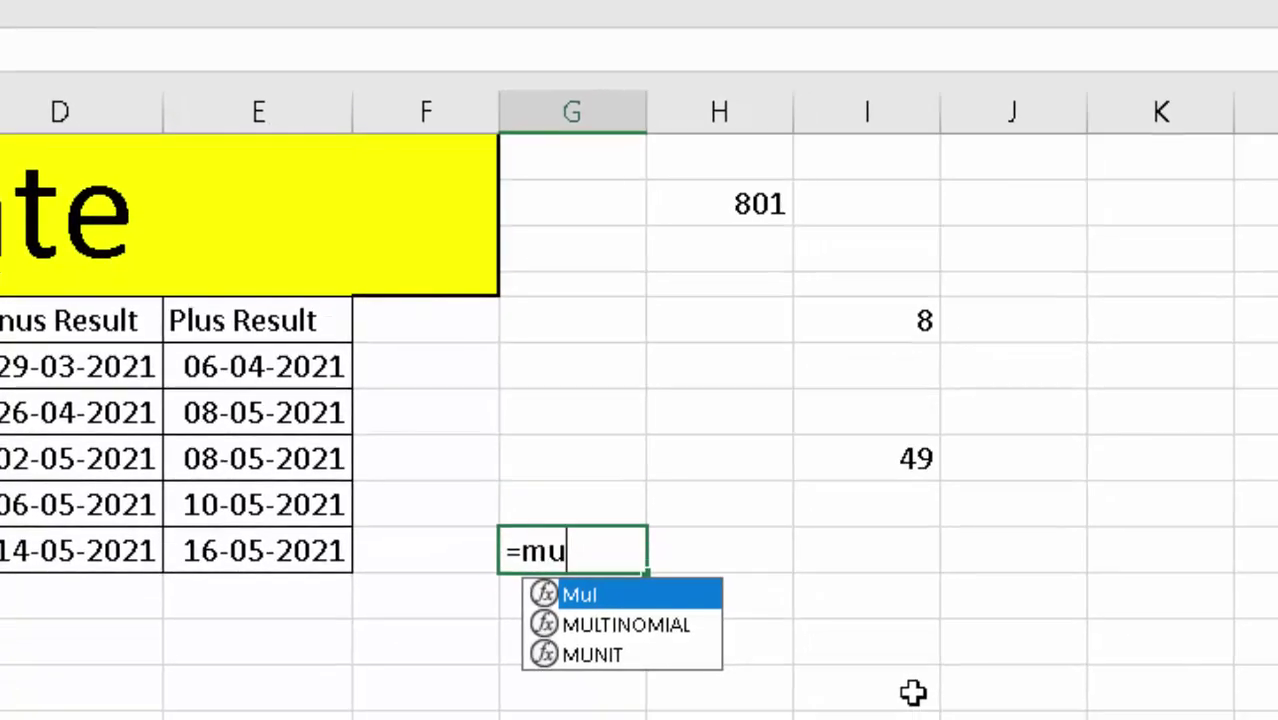
{"action": "key", "text": "Tab"}
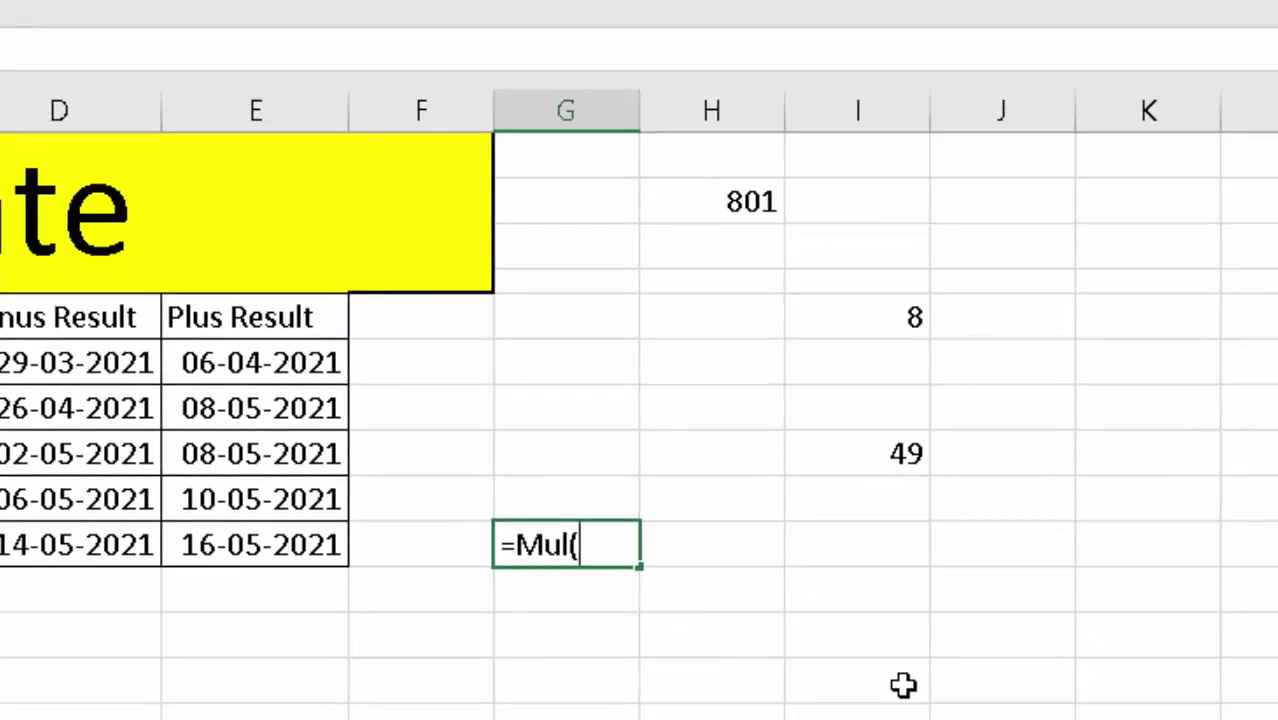
{"action": "type", "text": "5,"}
{"action": "type", "text": "8)"}
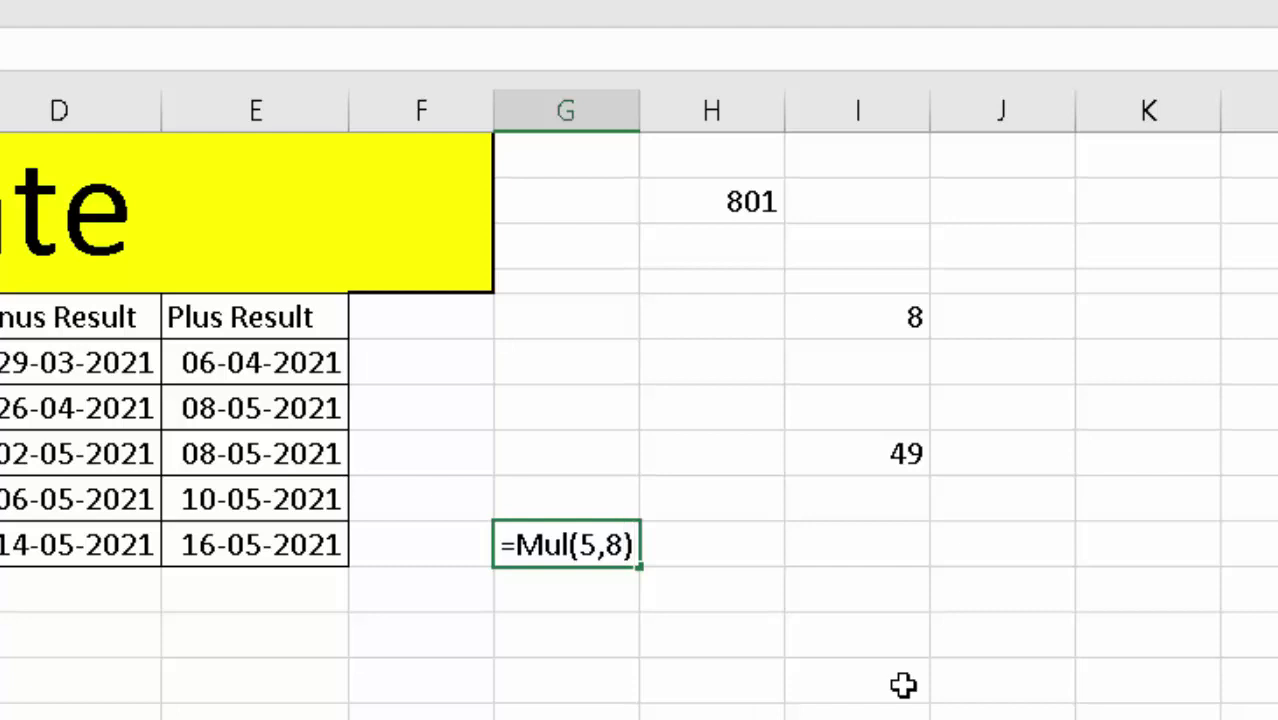
{"action": "key", "text": "Return"}
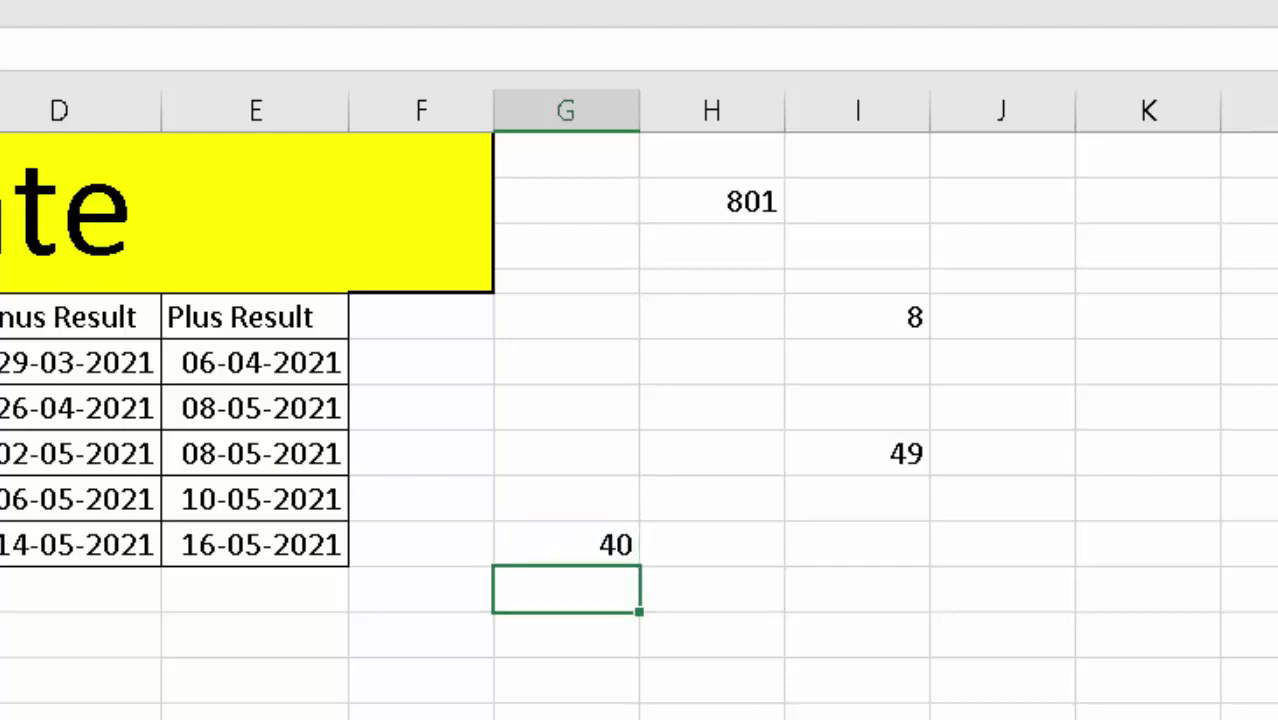
Close mul without saving and relaunch Excel by running excel from the Run box
{"action": "key", "text": "ctrl+w"}
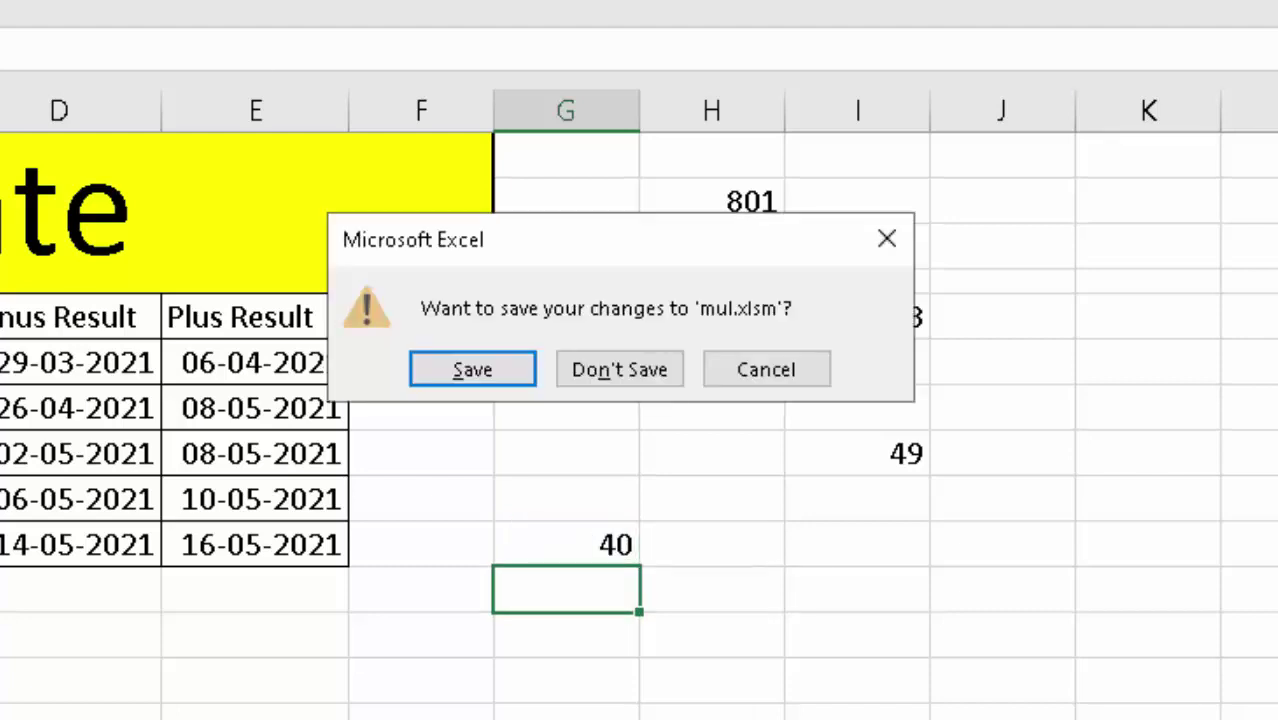
{"action": "left_click", "coordinate": [626, 382]}
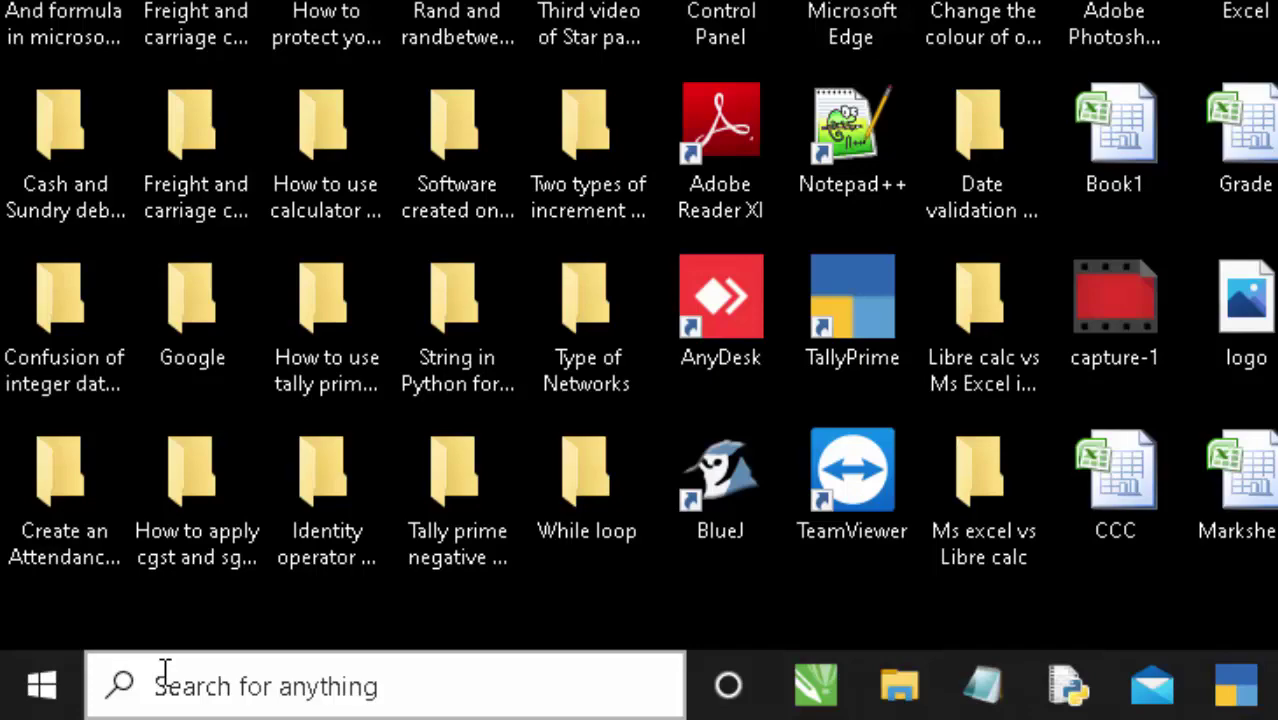
{"action": "key", "text": "super+r"}
{"action": "key", "text": "BackSpace"}
{"action": "type", "text": "e"}
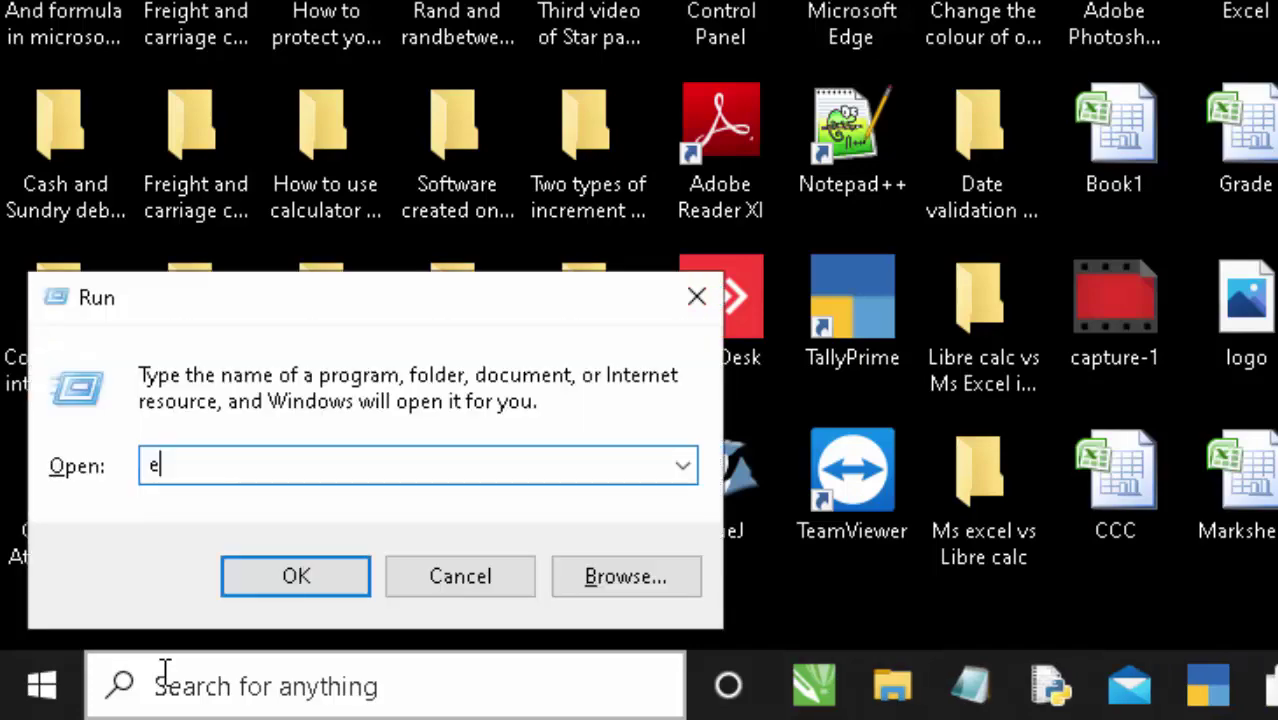
{"action": "type", "text": "xcel"}
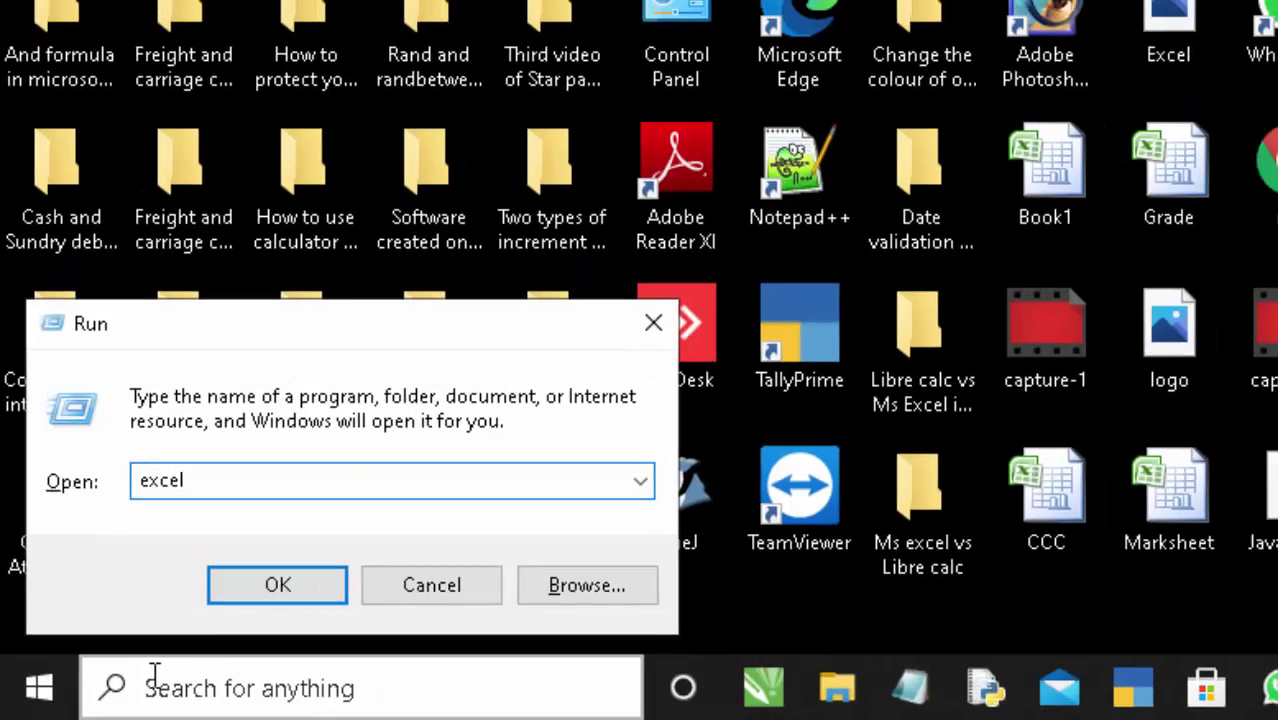
{"action": "key", "text": "Return"}
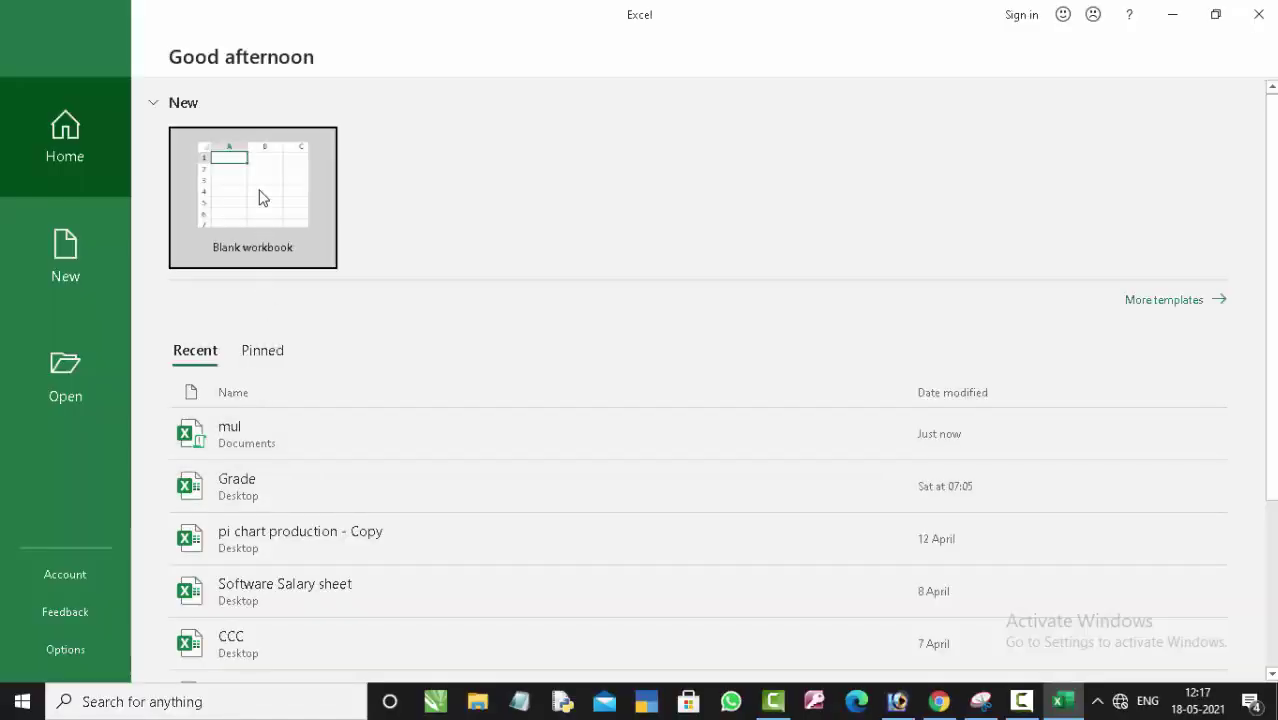
In a new blank workbook, type =mul in G6 to see Mul isn't offered, then clear it
{"action": "left_click", "coordinate": [262, 197]}
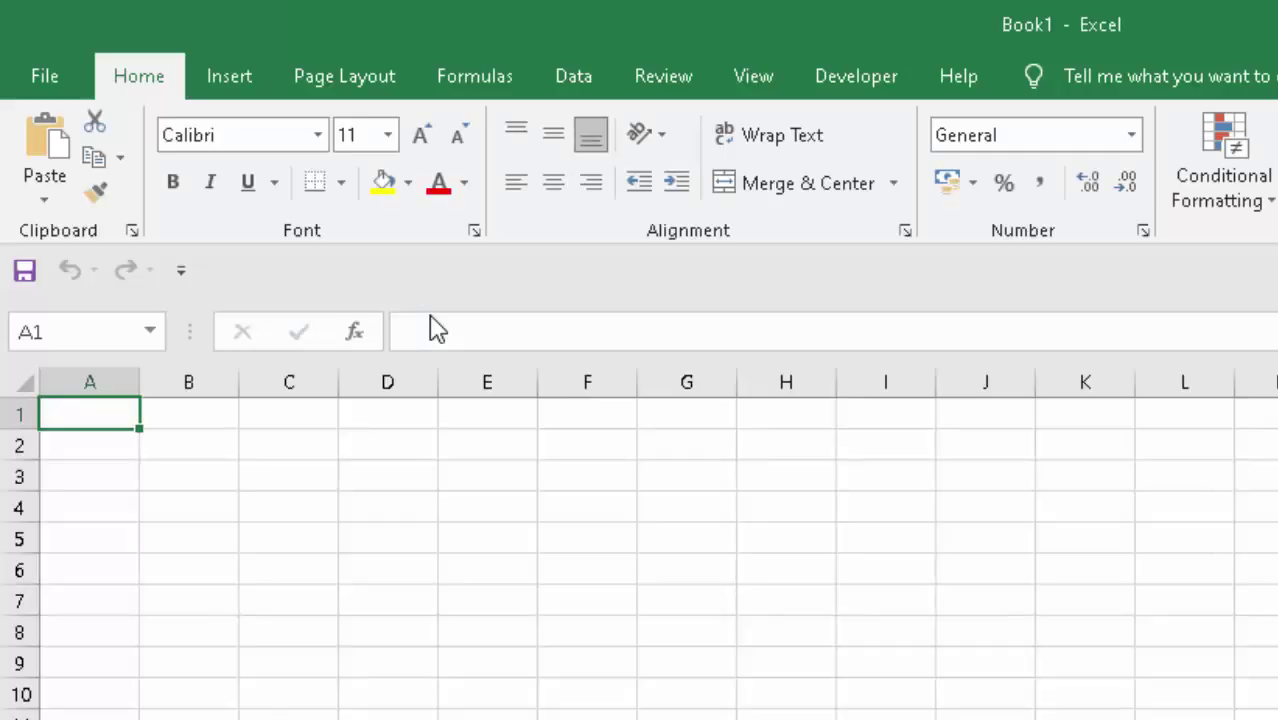
{"action": "left_click", "coordinate": [722, 565]}
{"action": "type", "text": "="}
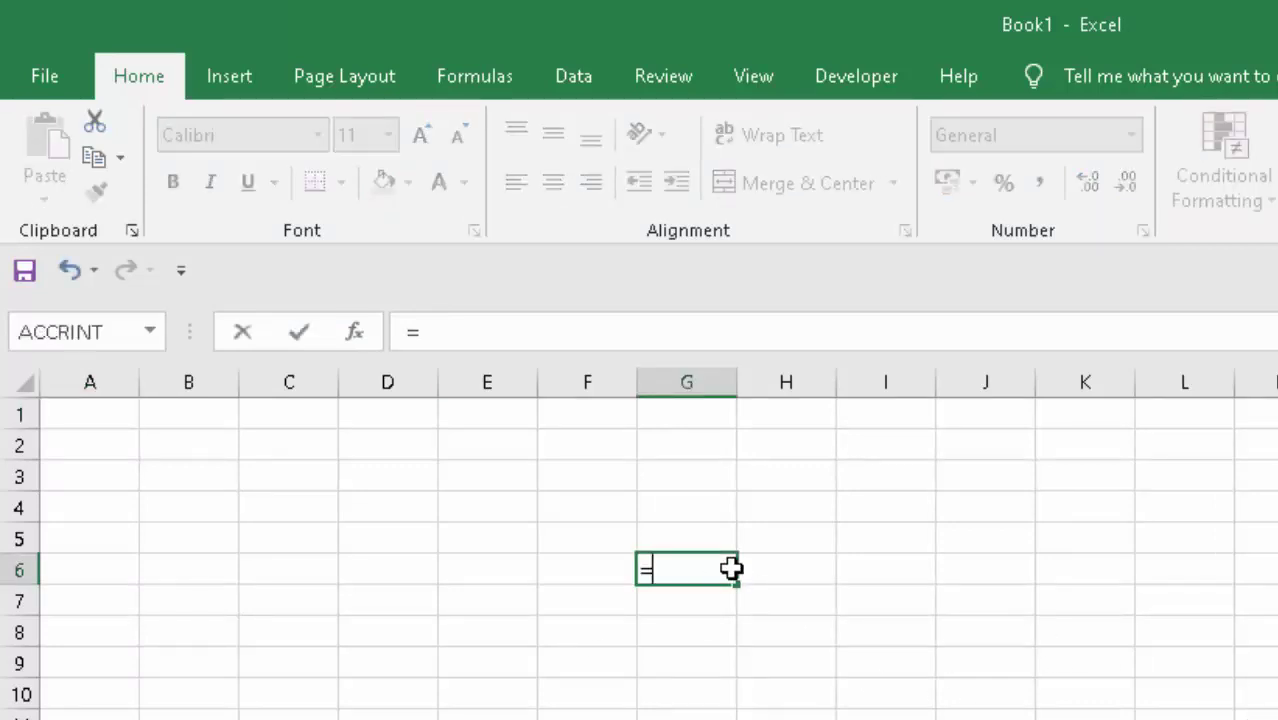
{"action": "type", "text": "mu"}
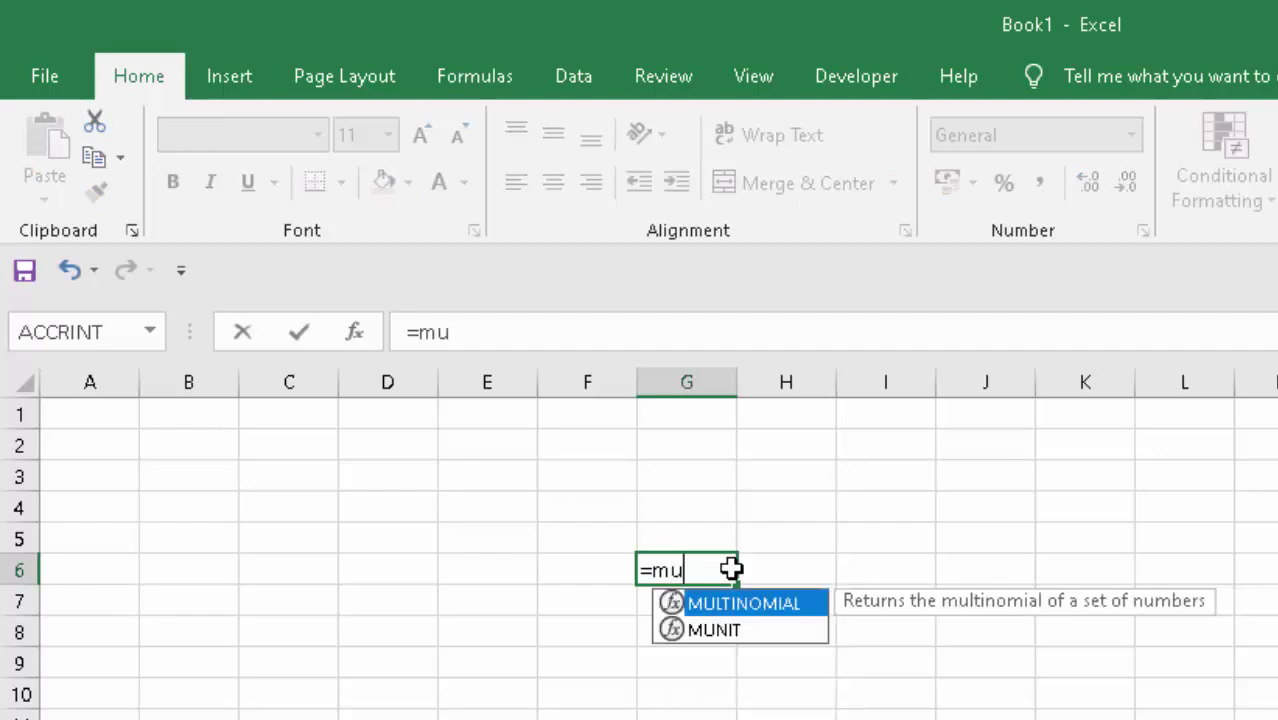
{"action": "type", "text": "l"}
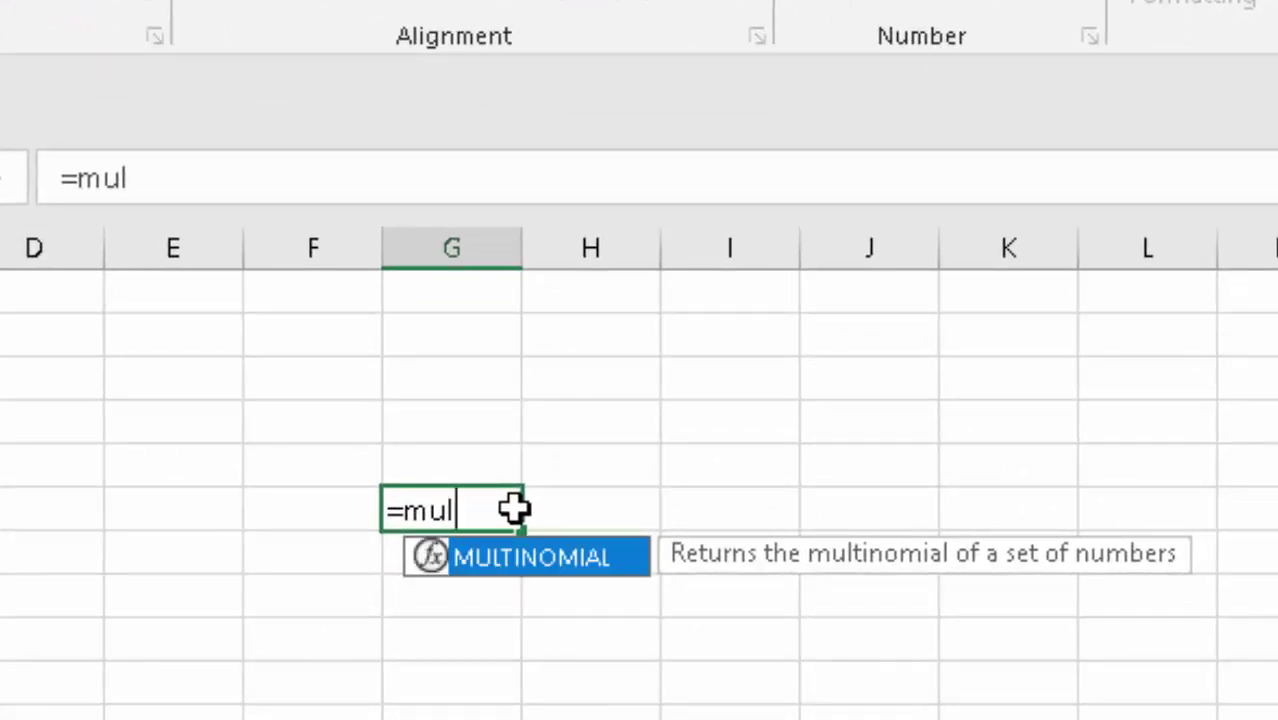
{"action": "key", "text": "BackSpace"}
{"action": "key", "text": "BackSpace"}
{"action": "key", "text": "BackSpace"}
{"action": "key", "text": "BackSpace"}
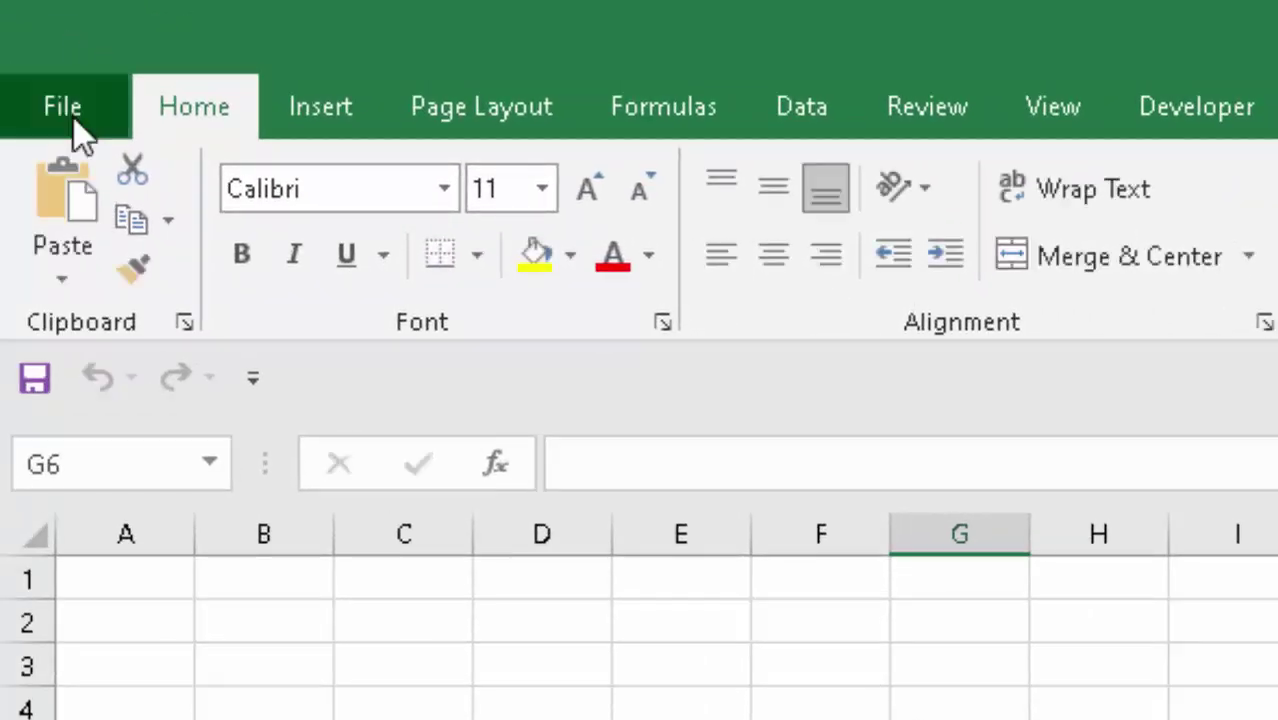
Reopen the mul workbook from the Recent list and select cell H9
{"action": "left_click", "coordinate": [74, 118]}
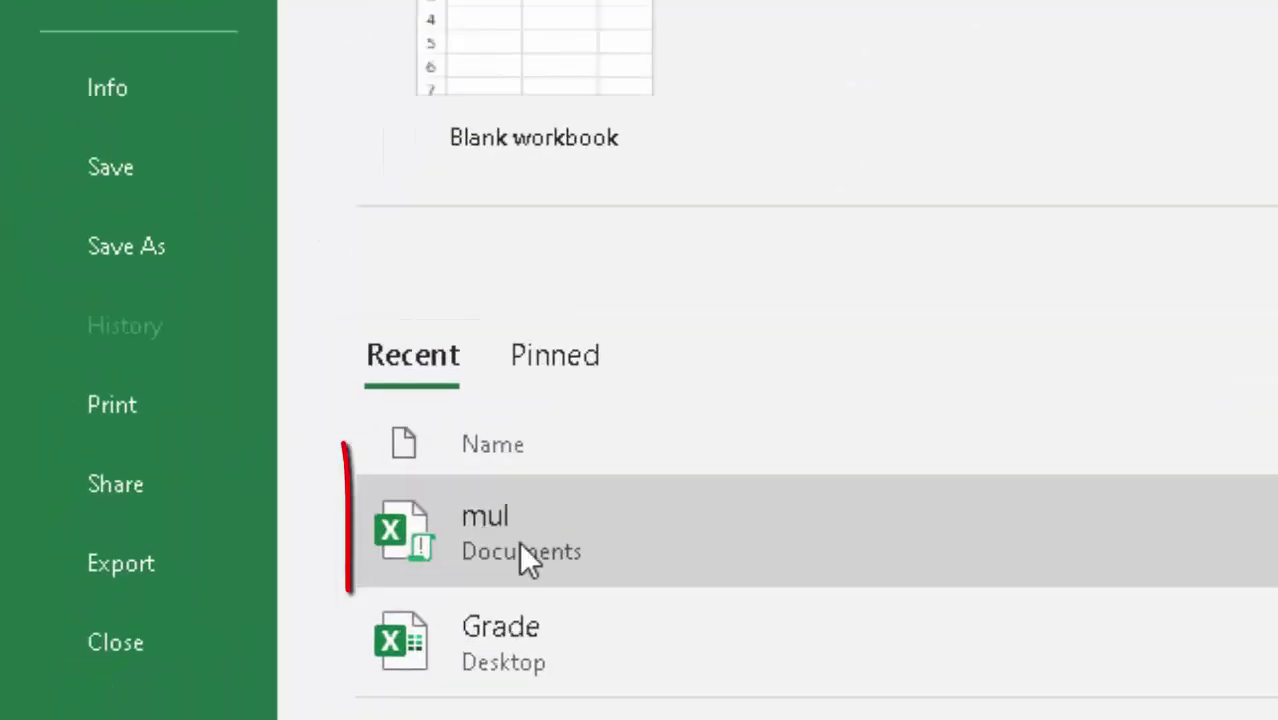
{"action": "left_click", "coordinate": [377, 650]}
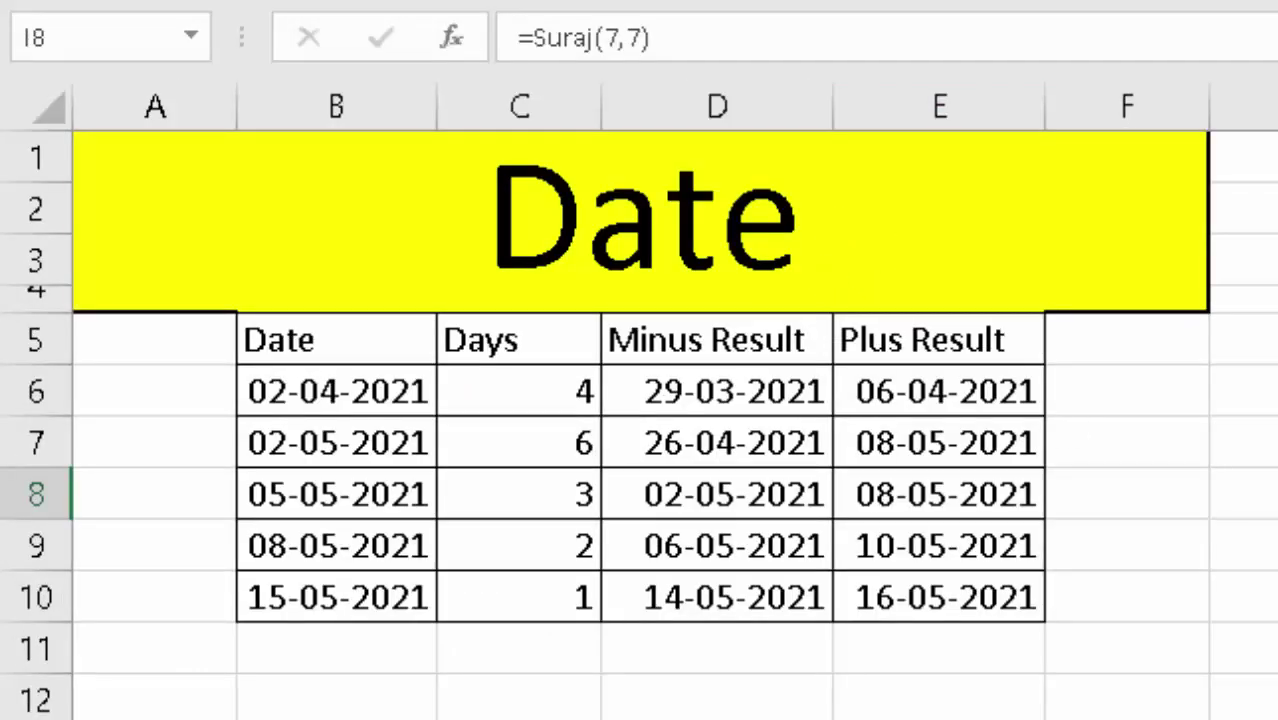
{"action": "left_click", "coordinate": [947, 463]}
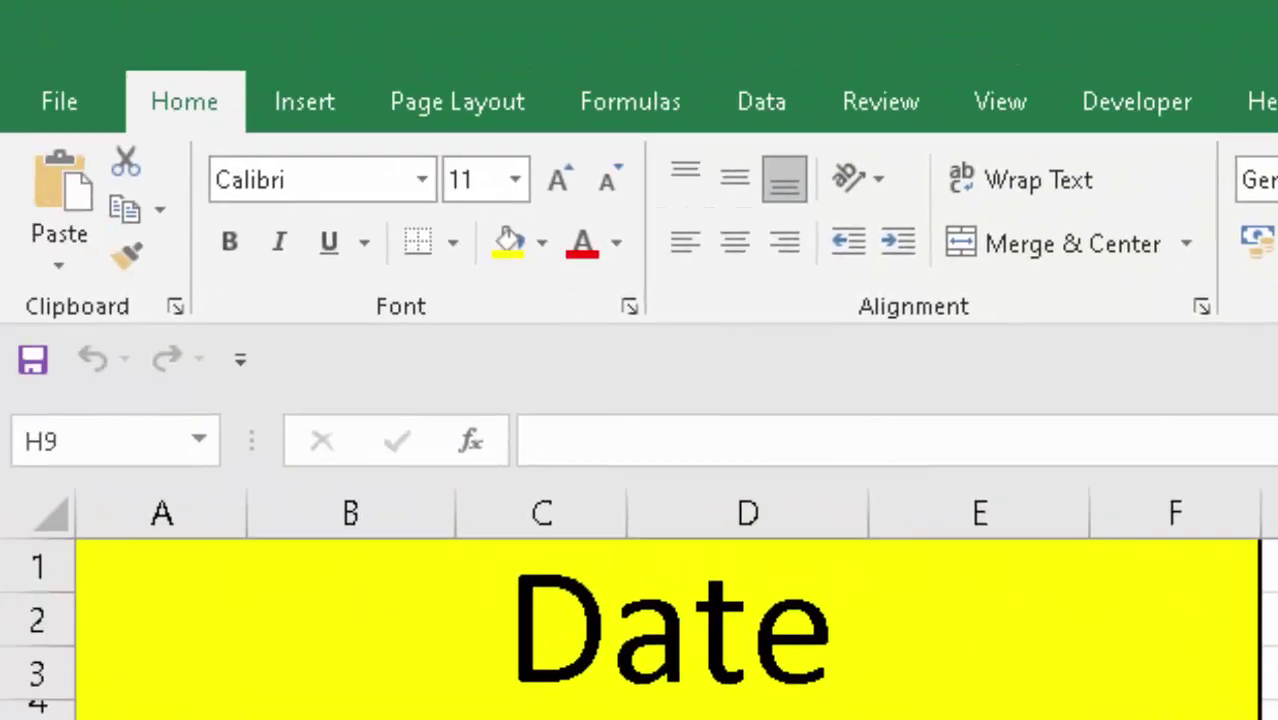
Enter =Mul(7,9) in H9 so the cell displays 63
{"action": "type", "text": "="}
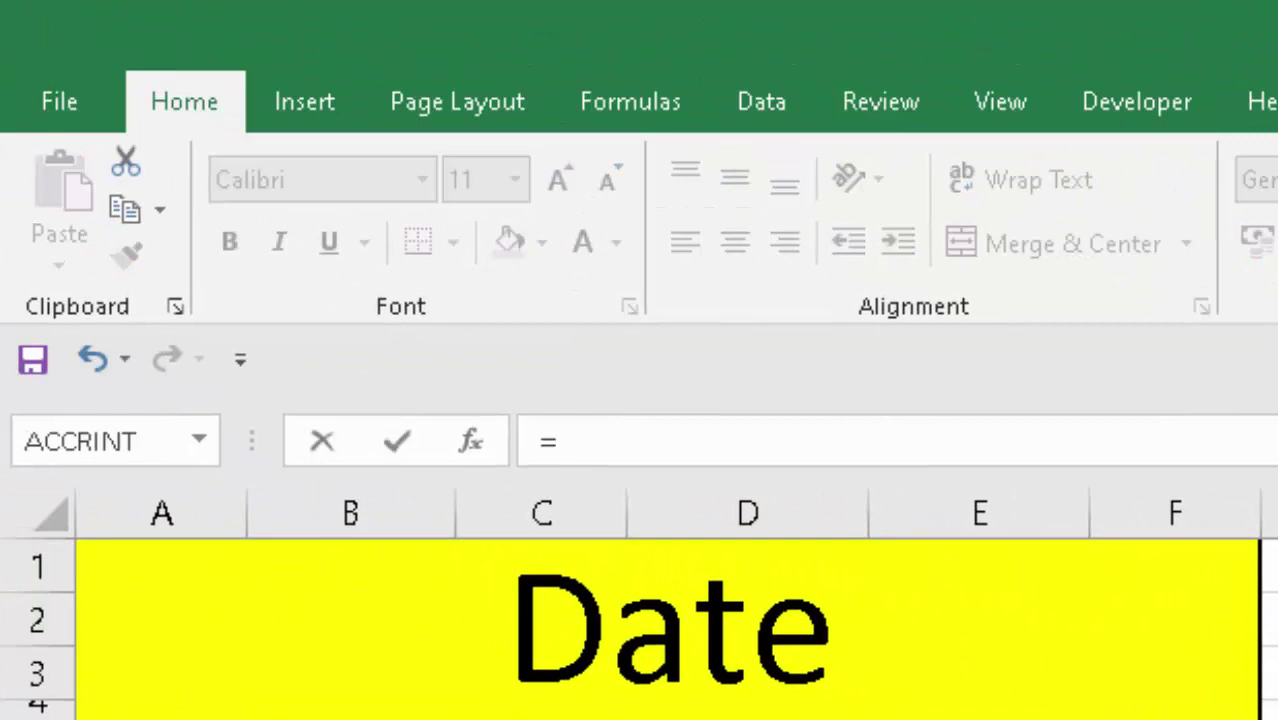
{"action": "type", "text": "m"}
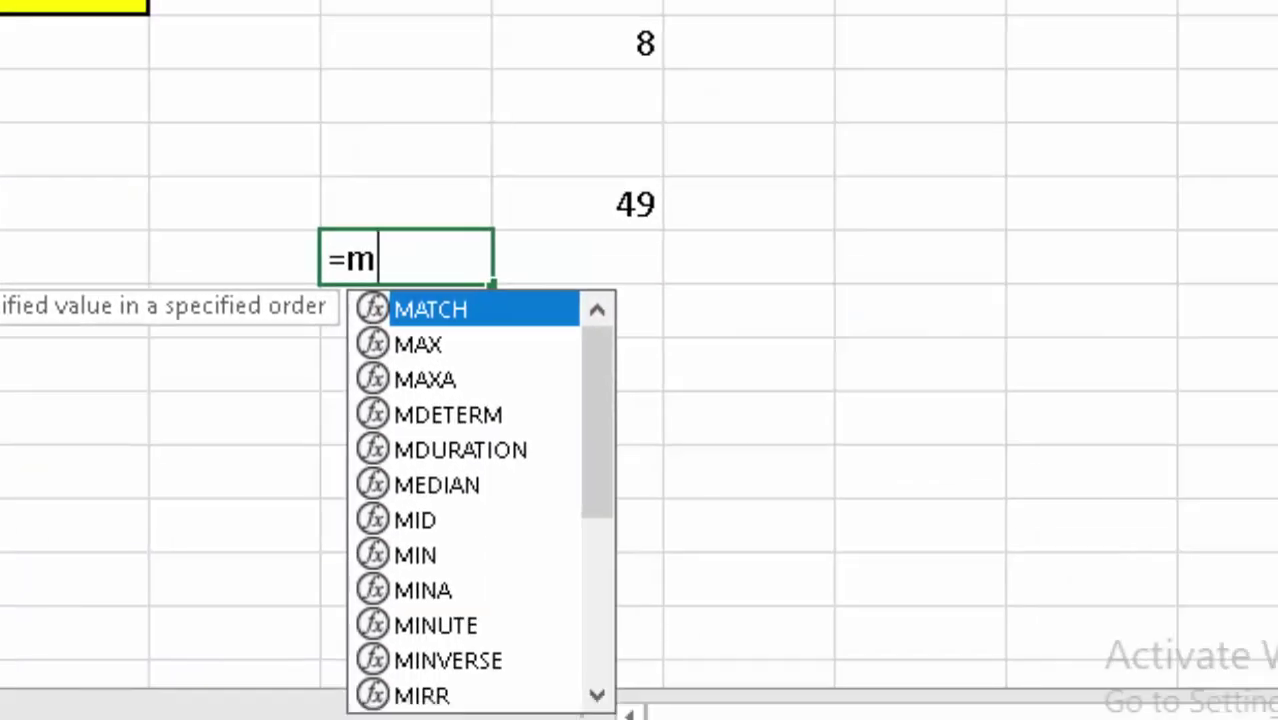
{"action": "type", "text": "u"}
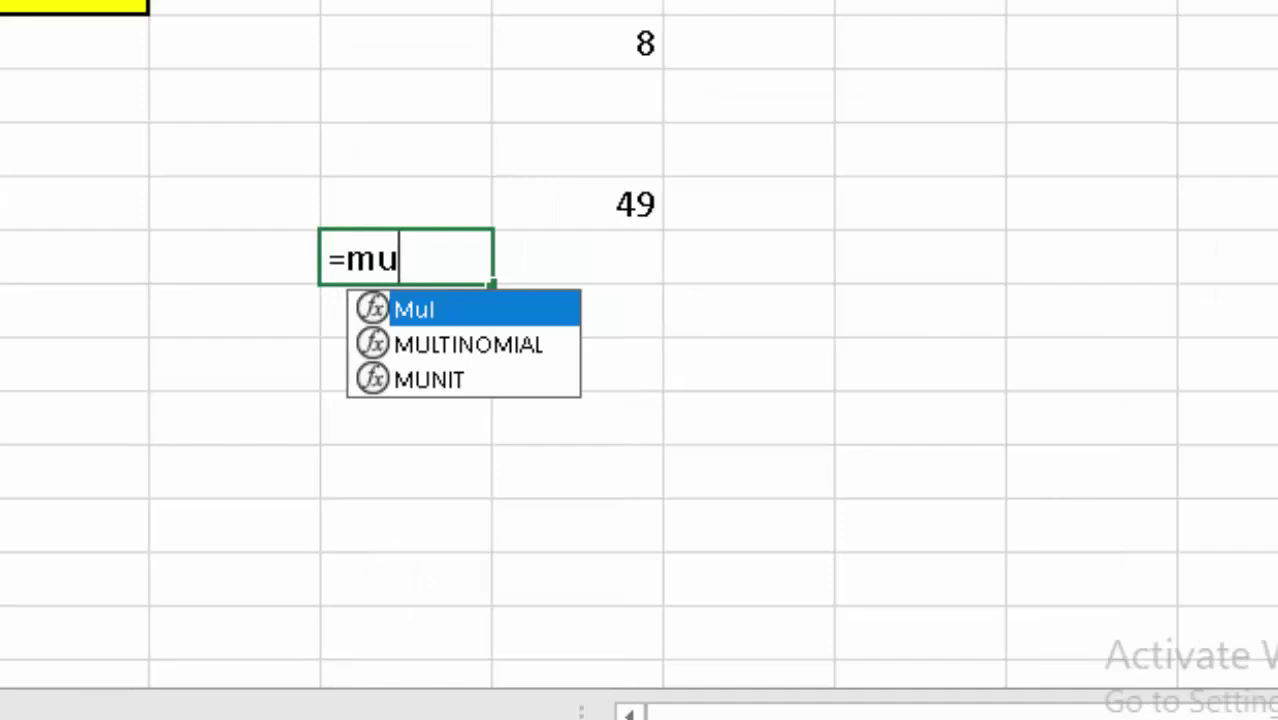
{"action": "key", "text": "Tab"}
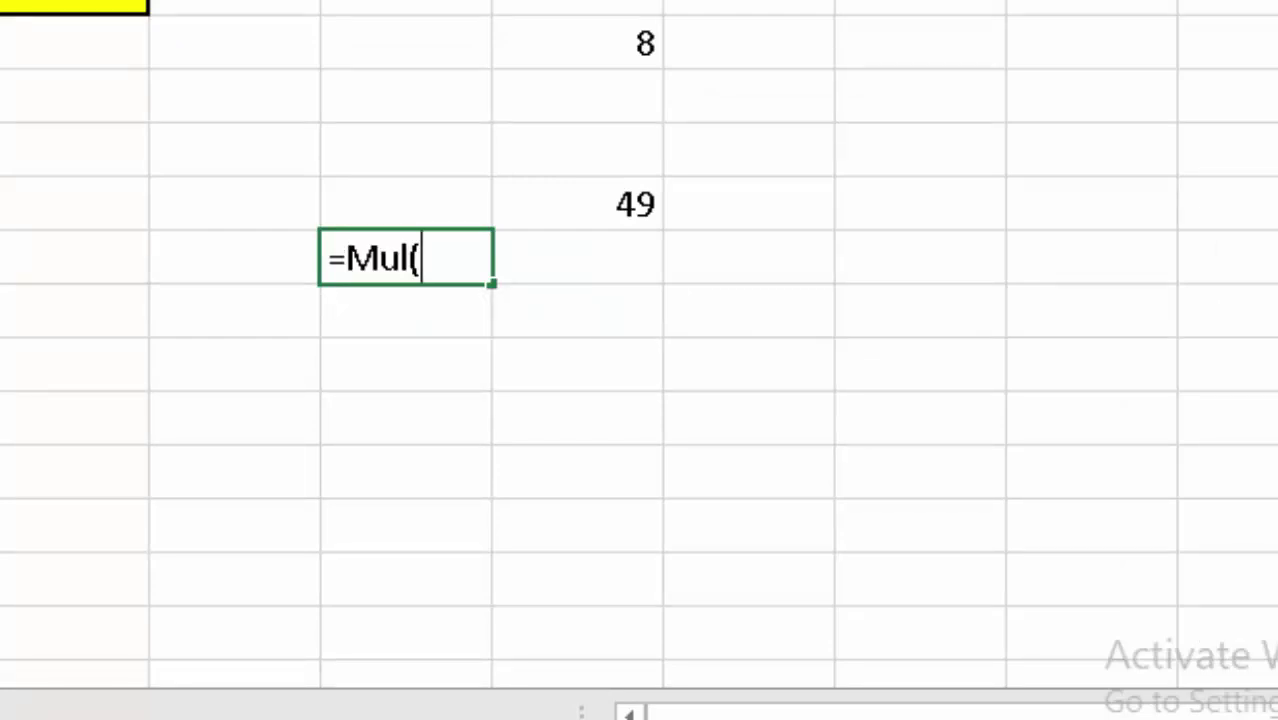
{"action": "type", "text": "7,"}
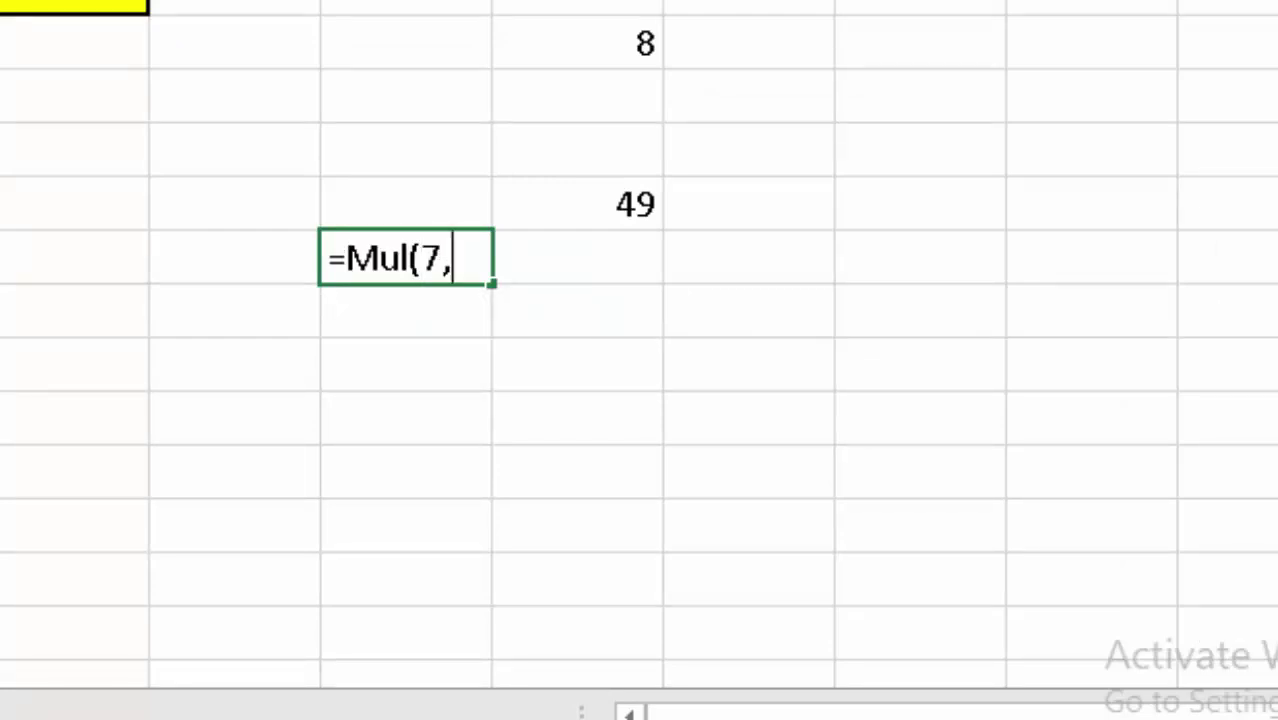
{"action": "type", "text": "9"}
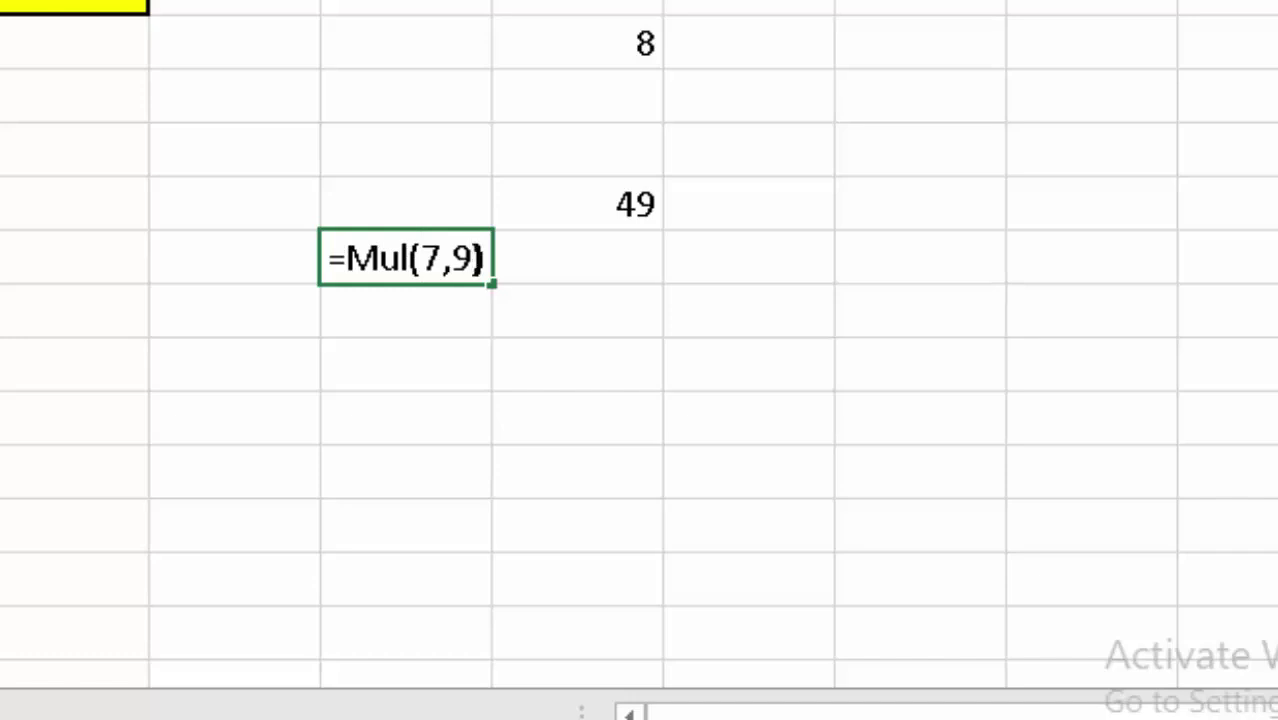
{"action": "key", "text": "Return"}
{"action": "mouse_move", "coordinate": [1240, 719]}
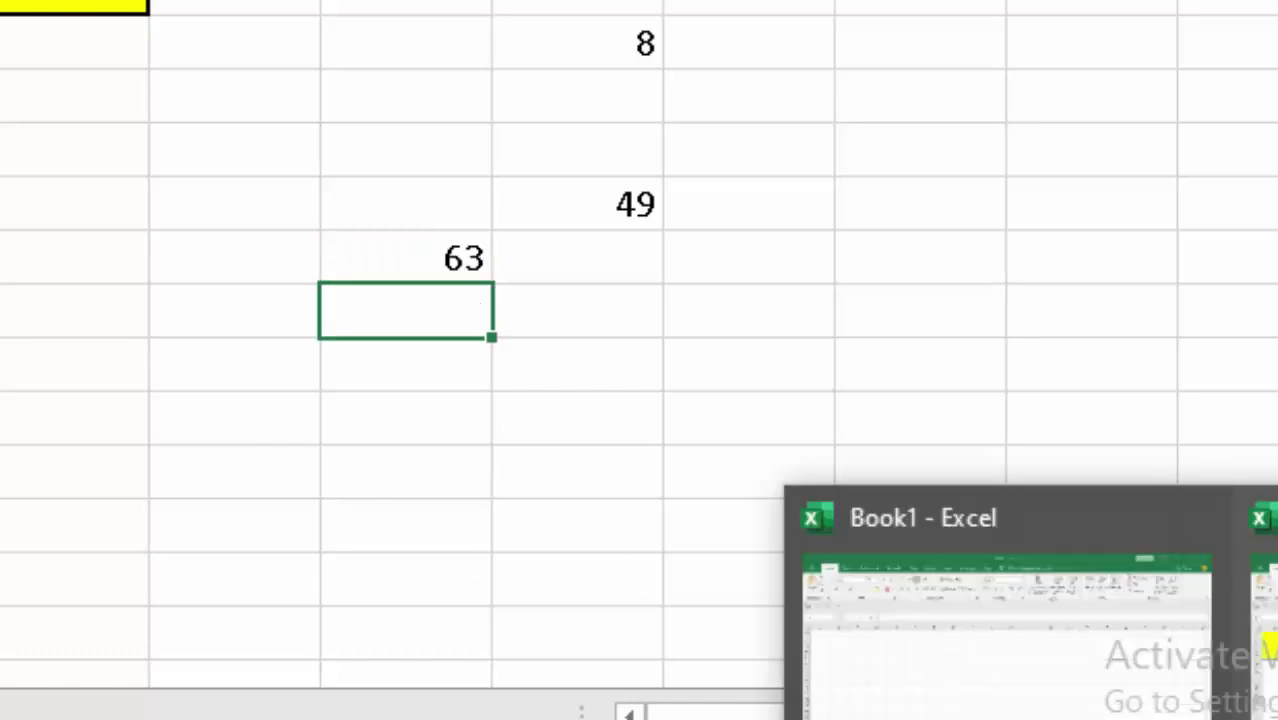
{"action": "left_click", "coordinate": [242, 211]}
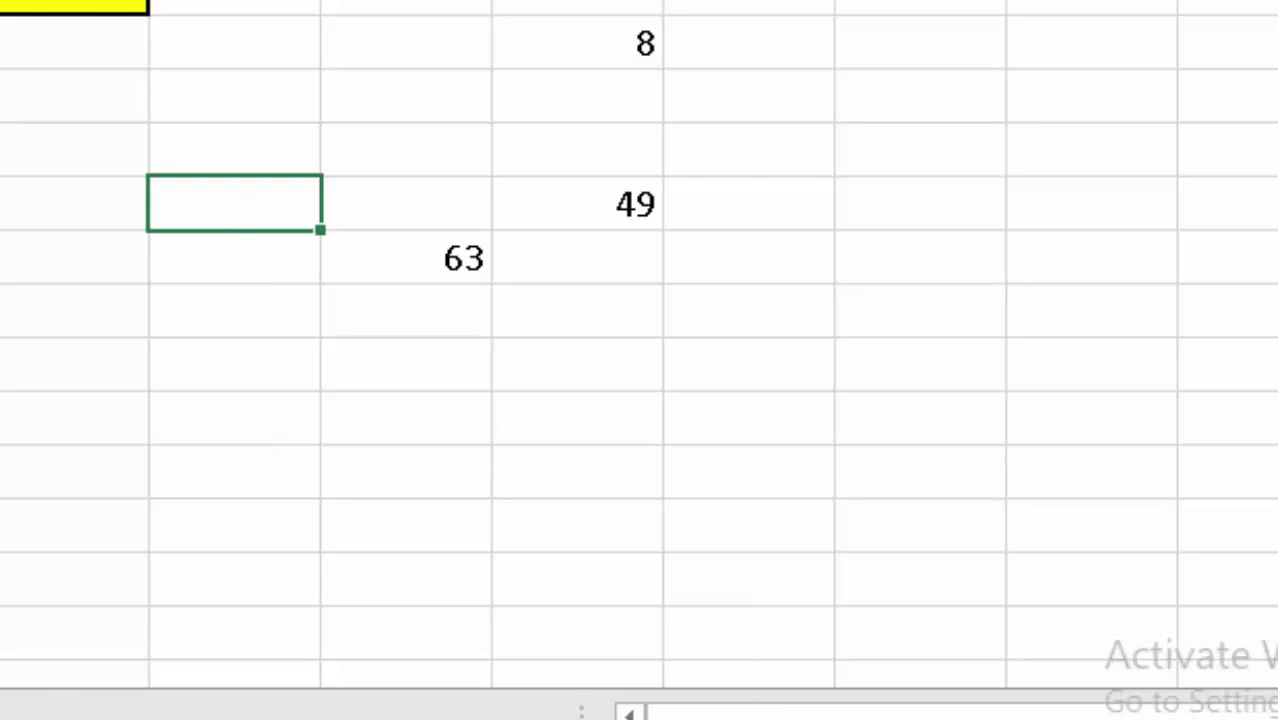